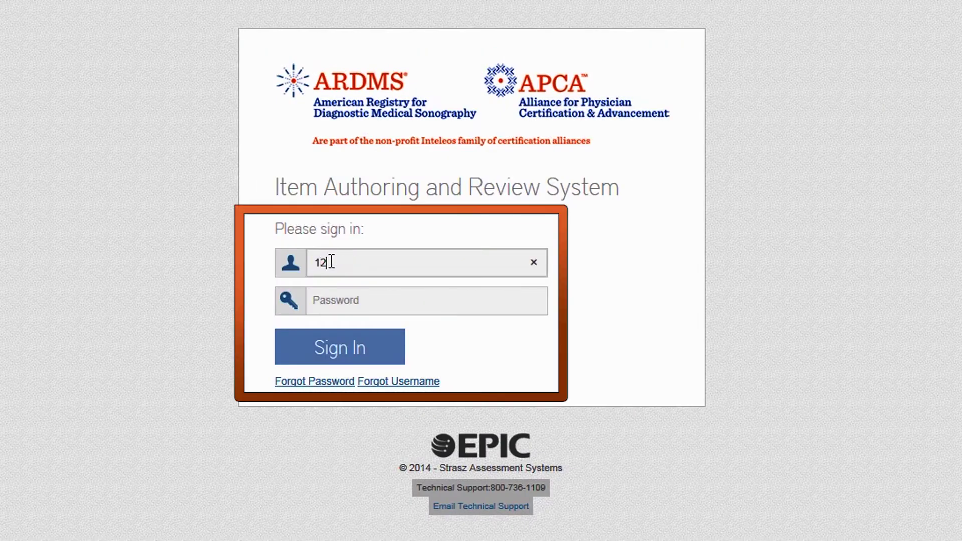
Sign in to EPIC with the username and account password to reach the FE 2017 Q2 Level1 dashboard
{"action": "type", "text": "3456"}
{"action": "left_click", "coordinate": [327, 301]}
{"action": "type", "text": "•••••••••"}
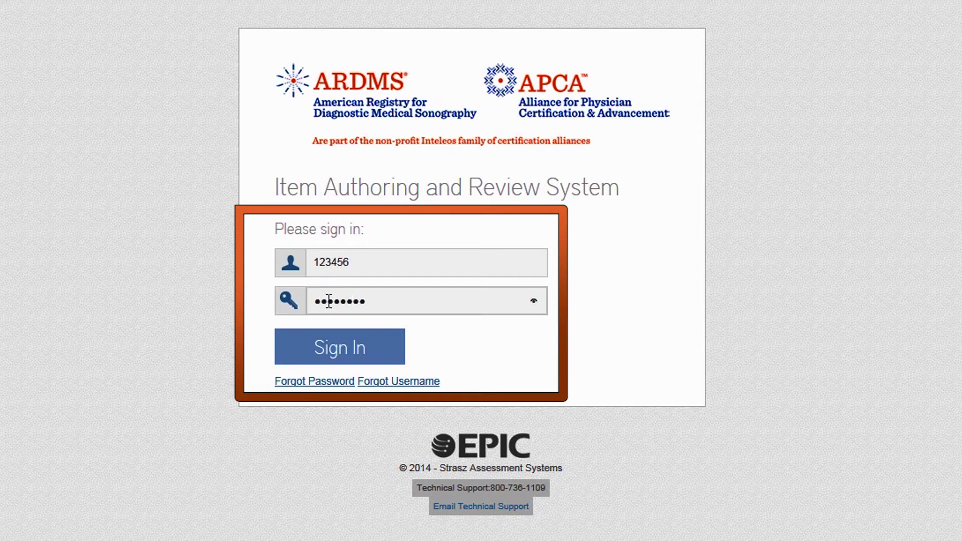
{"action": "left_click", "coordinate": [348, 349]}
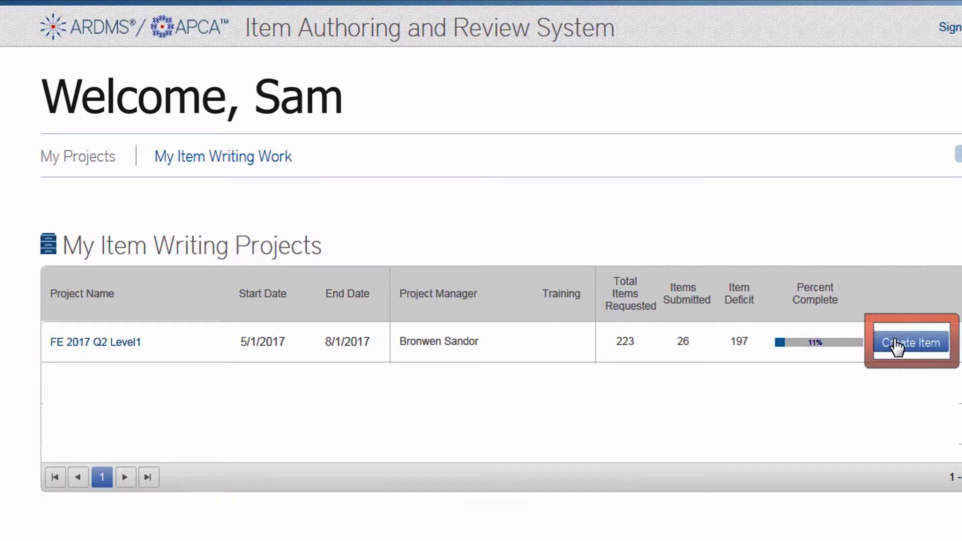
{"action": "left_click", "coordinate": [895, 345]}
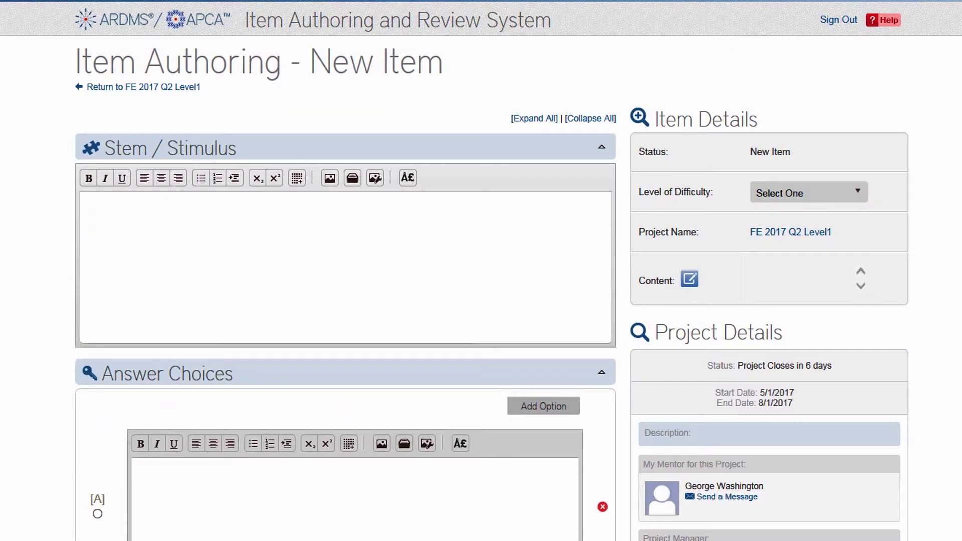
Review the new FE 2017 Q2 Level1 item form and collapse all its sections
{"action": "scroll", "coordinate": [346, 271], "scroll_direction": "down", "scroll_amount": 20}
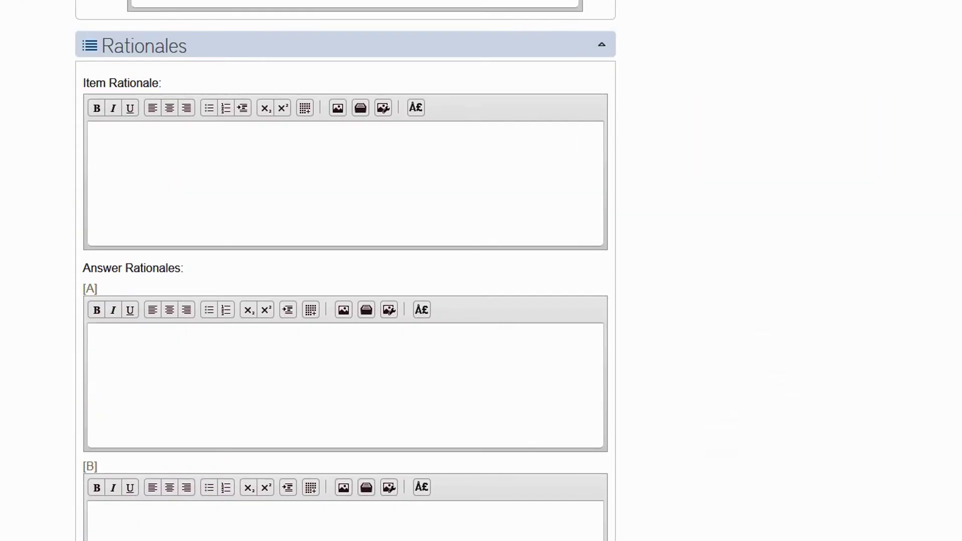
{"action": "scroll", "coordinate": [346, 271], "scroll_direction": "down", "scroll_amount": 15}
{"action": "scroll", "coordinate": [346, 271], "scroll_direction": "up", "scroll_amount": 17}
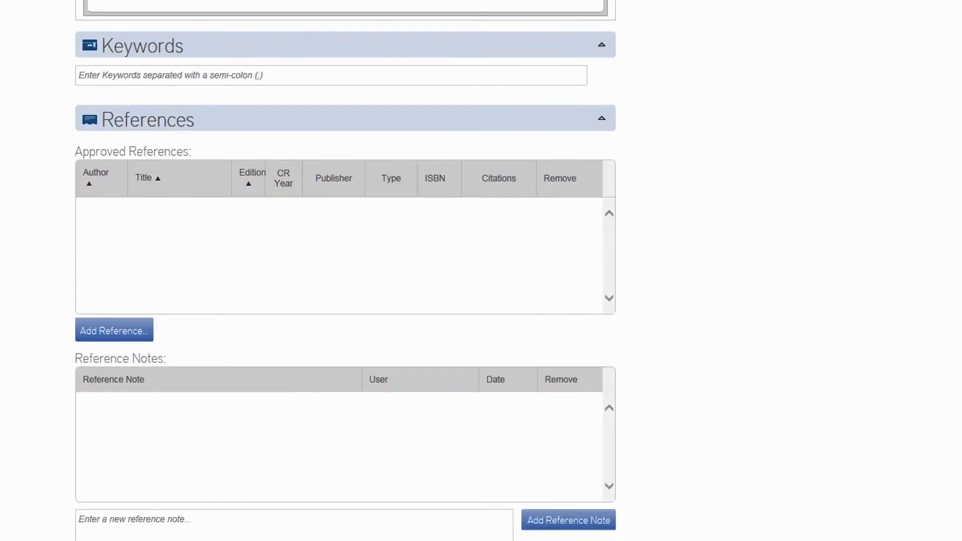
{"action": "scroll", "coordinate": [711, 188], "scroll_direction": "up", "scroll_amount": 20}
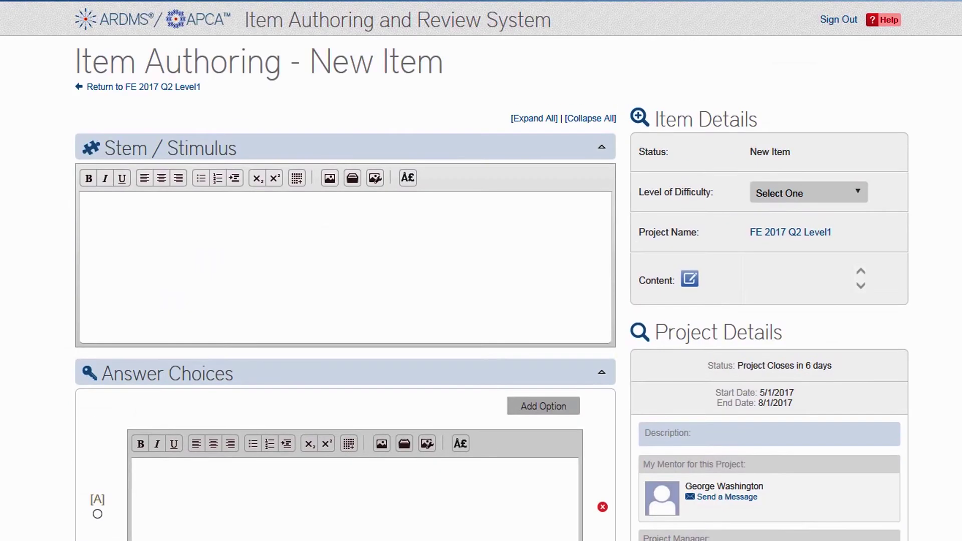
{"action": "left_click", "coordinate": [592, 119]}
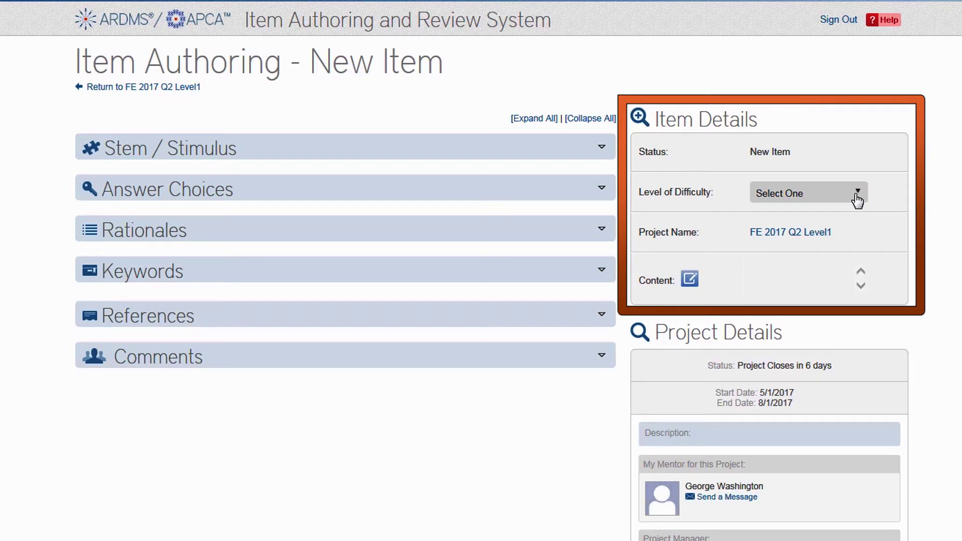
{"action": "left_click", "coordinate": [857, 200]}
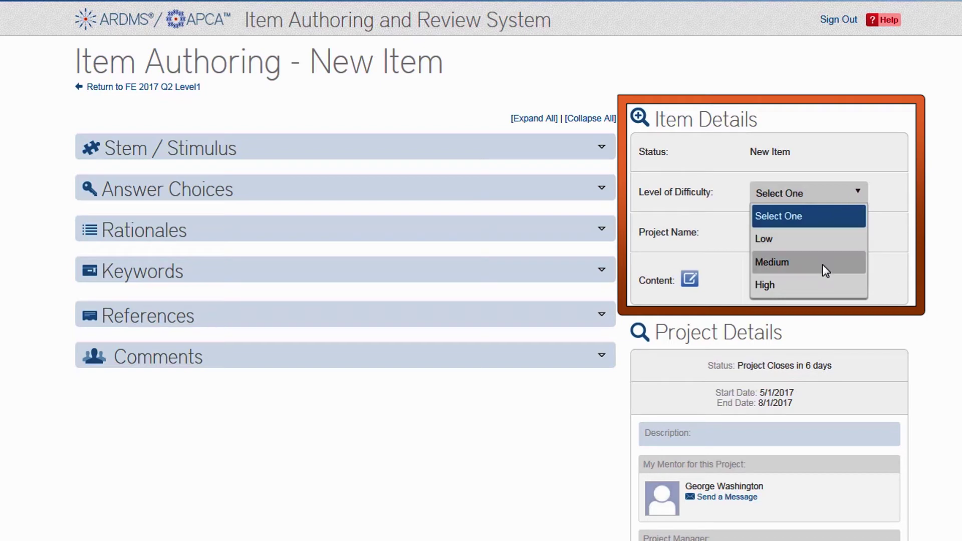
Choose High as the item's Level of Difficulty
{"action": "left_click", "coordinate": [822, 281]}
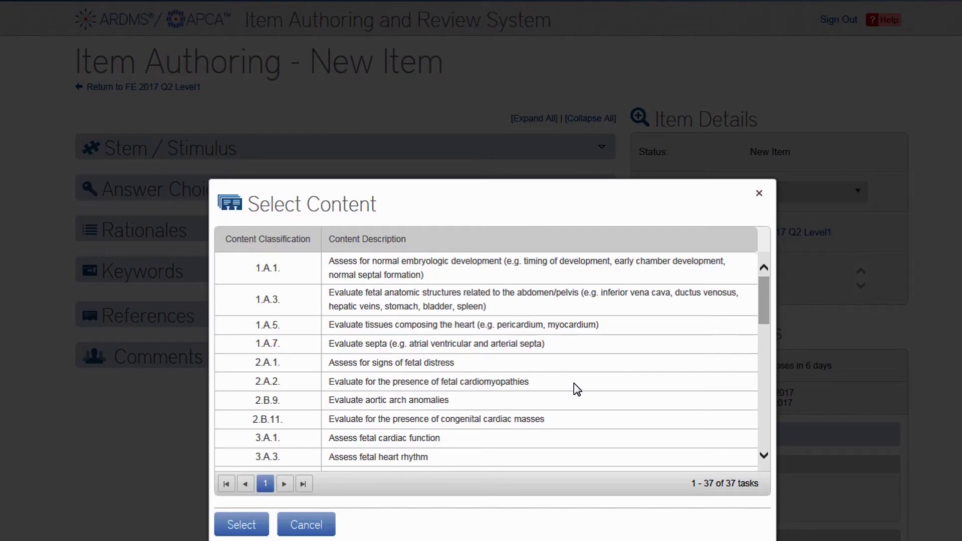
Pick content 3.A.8 (two-dimensional measurements) from the Select Content list and confirm it
{"action": "scroll", "coordinate": [577, 389], "scroll_direction": "down", "scroll_amount": 5}
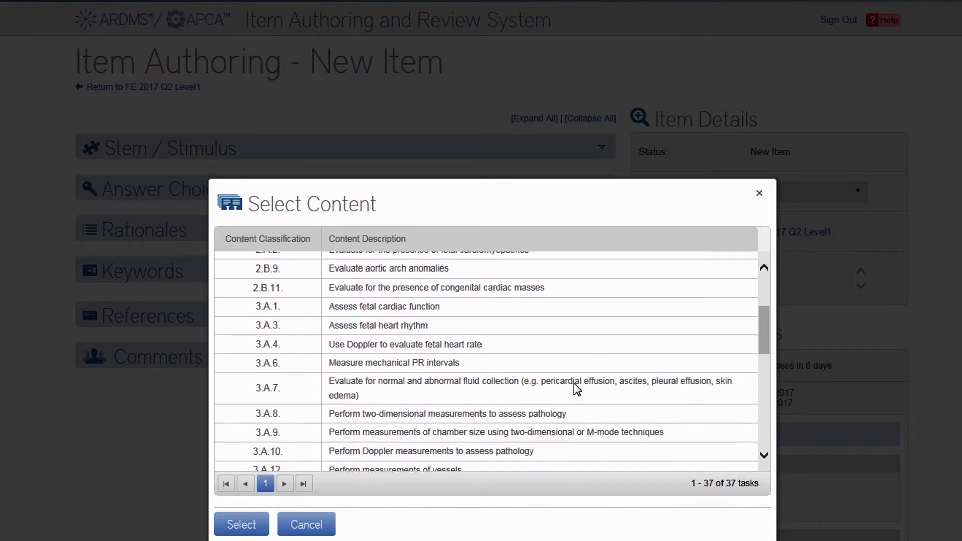
{"action": "scroll", "coordinate": [575, 385], "scroll_direction": "down", "scroll_amount": 4}
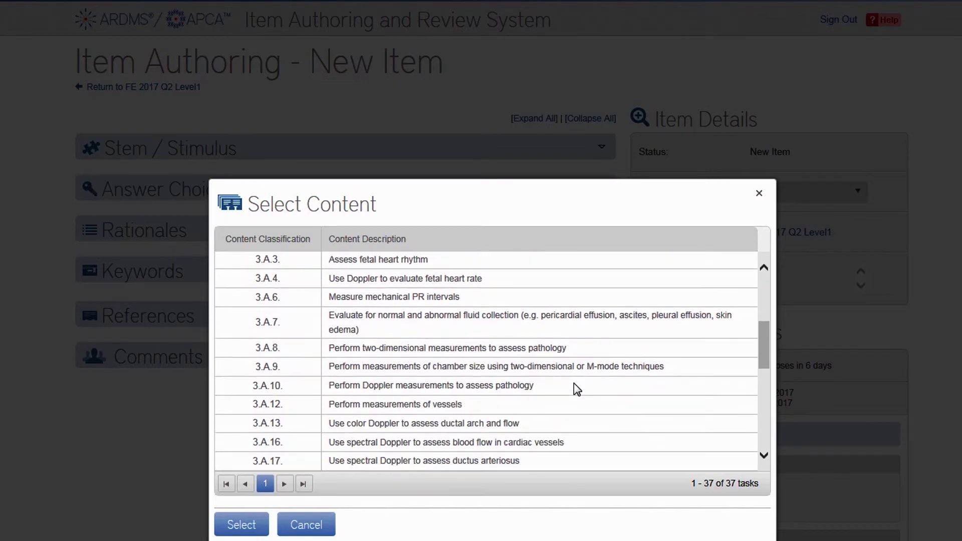
{"action": "scroll", "coordinate": [576, 386], "scroll_direction": "down", "scroll_amount": 4}
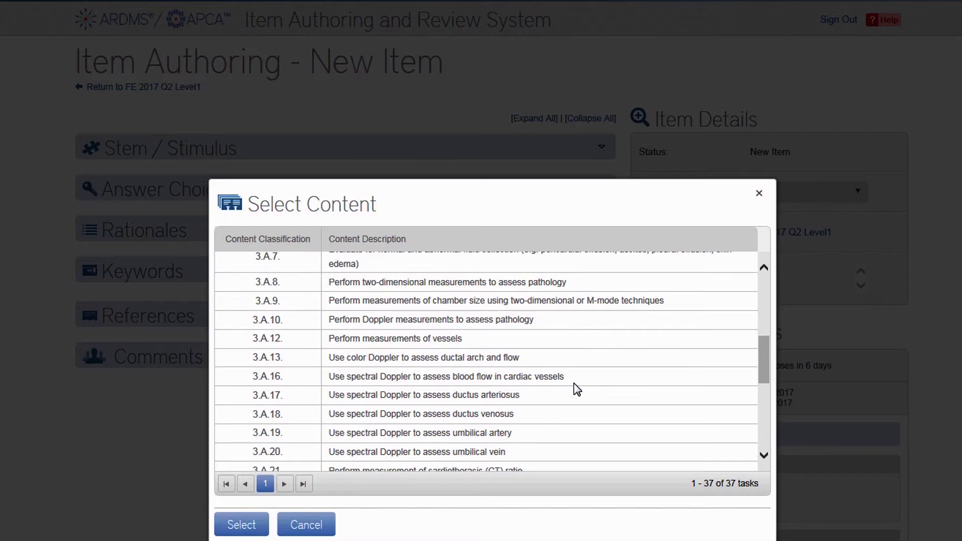
{"action": "scroll", "coordinate": [574, 383], "scroll_direction": "down", "scroll_amount": 3}
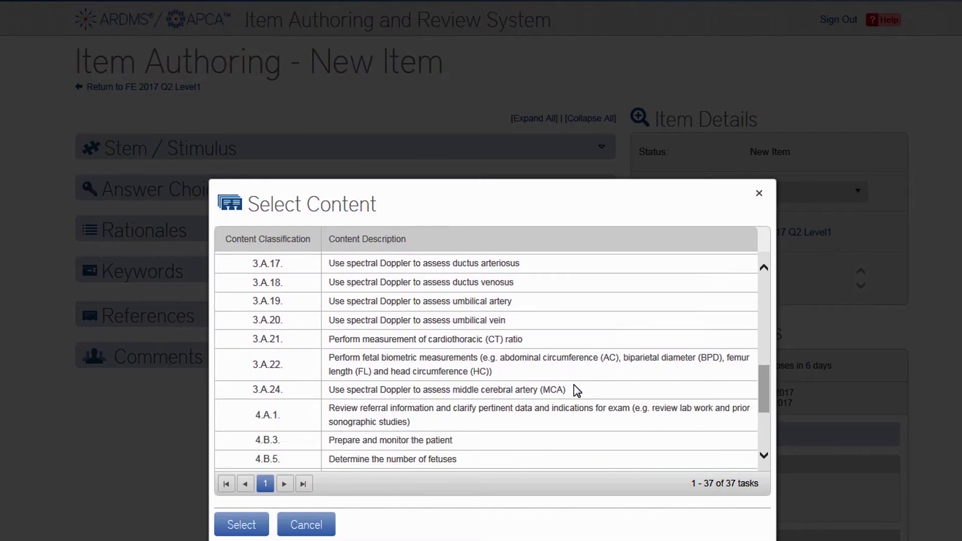
{"action": "scroll", "coordinate": [574, 389], "scroll_direction": "down", "scroll_amount": 3}
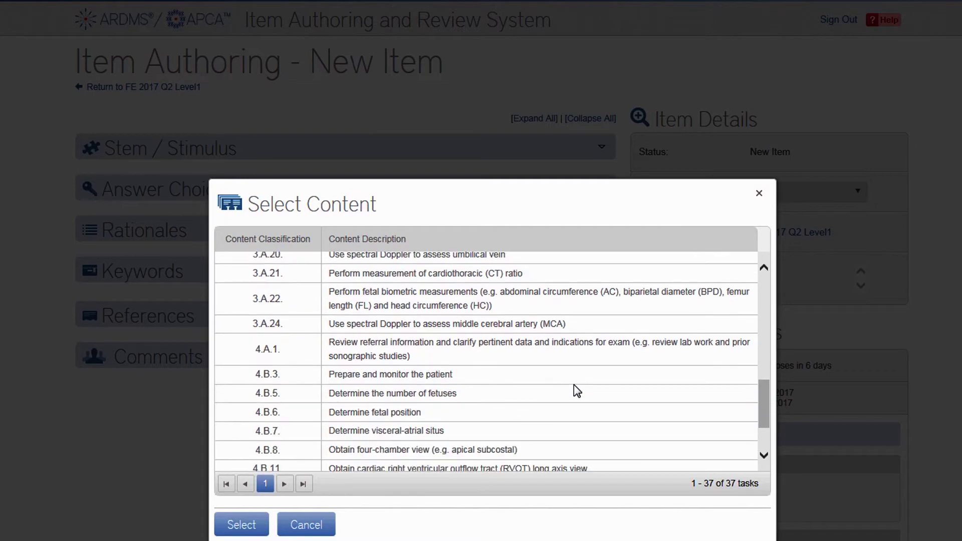
{"action": "scroll", "coordinate": [577, 391], "scroll_direction": "down", "scroll_amount": 2}
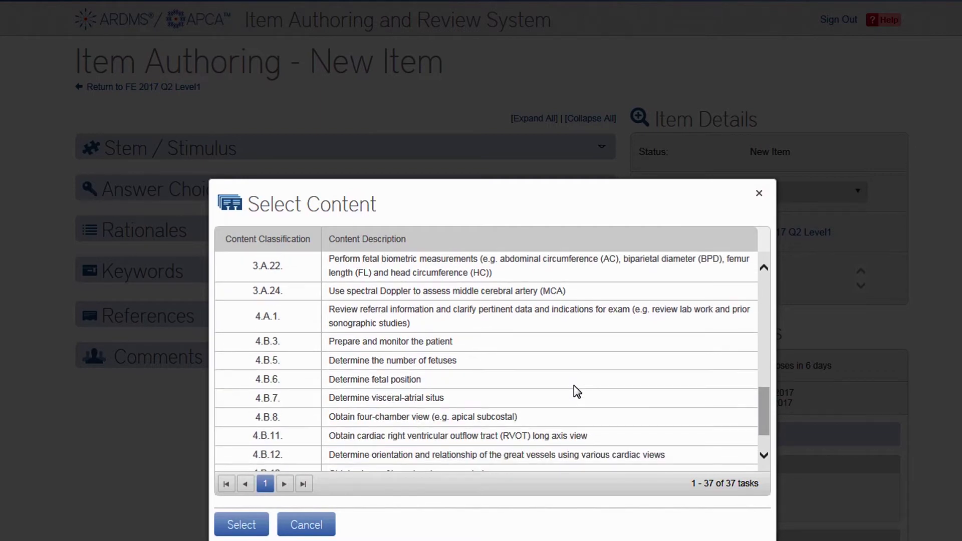
{"action": "scroll", "coordinate": [574, 385], "scroll_direction": "up", "scroll_amount": 12}
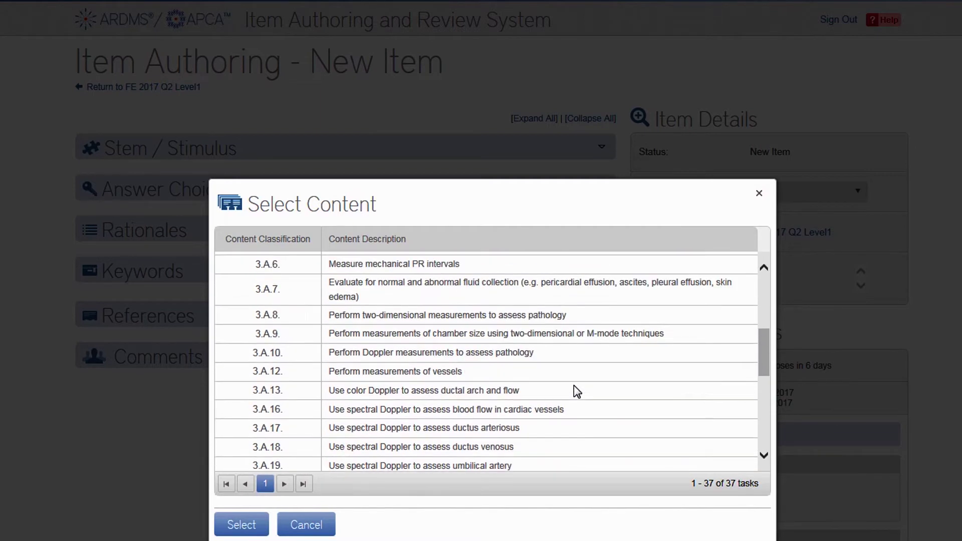
{"action": "left_click", "coordinate": [573, 321]}
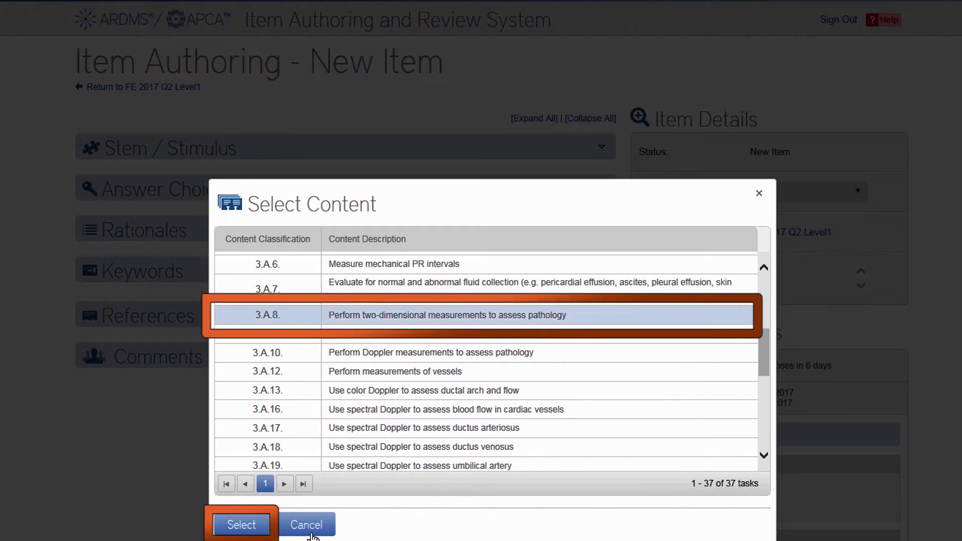
{"action": "left_click", "coordinate": [243, 525]}
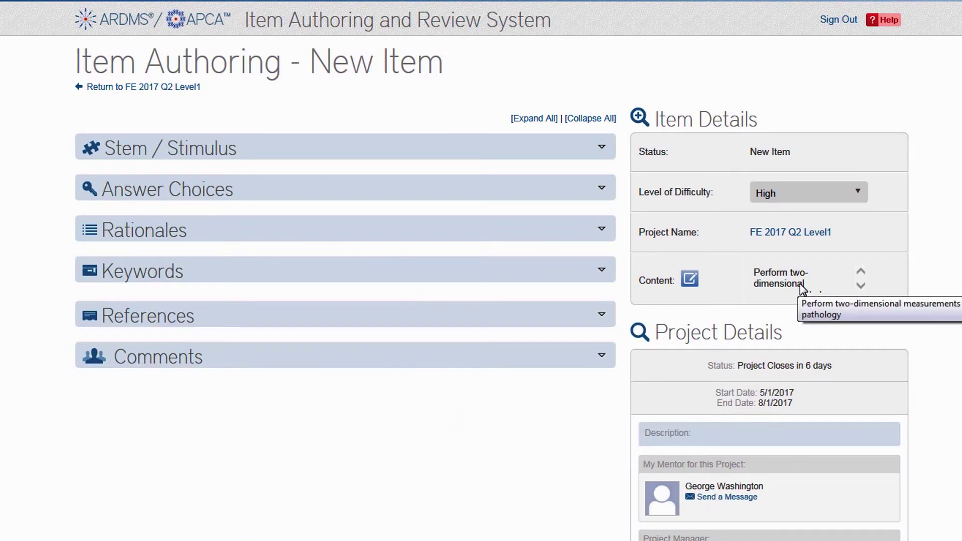
{"action": "scroll", "coordinate": [800, 289], "scroll_direction": "down", "scroll_amount": 2}
{"action": "scroll", "coordinate": [745, 286], "scroll_direction": "up", "scroll_amount": 2}
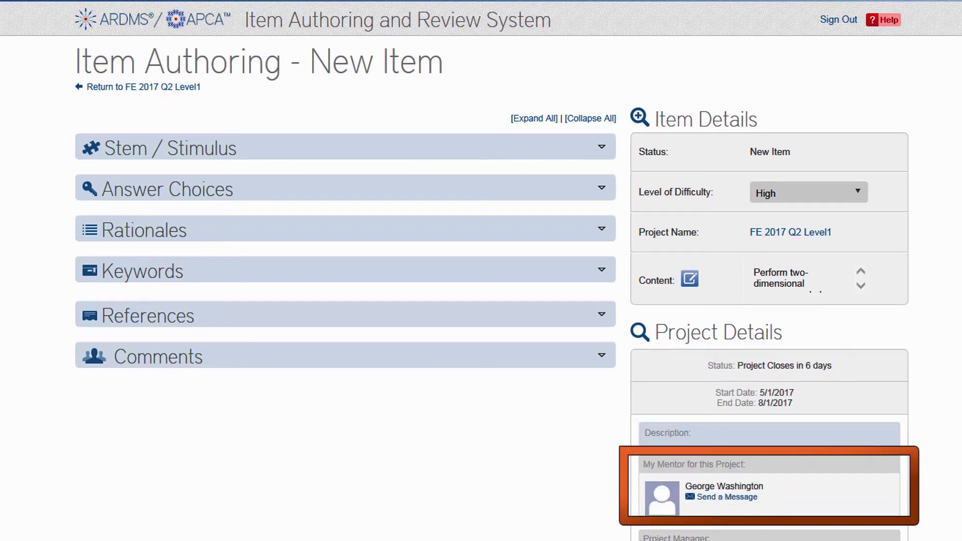
{"action": "scroll", "coordinate": [480, 270], "scroll_direction": "down", "scroll_amount": 3}
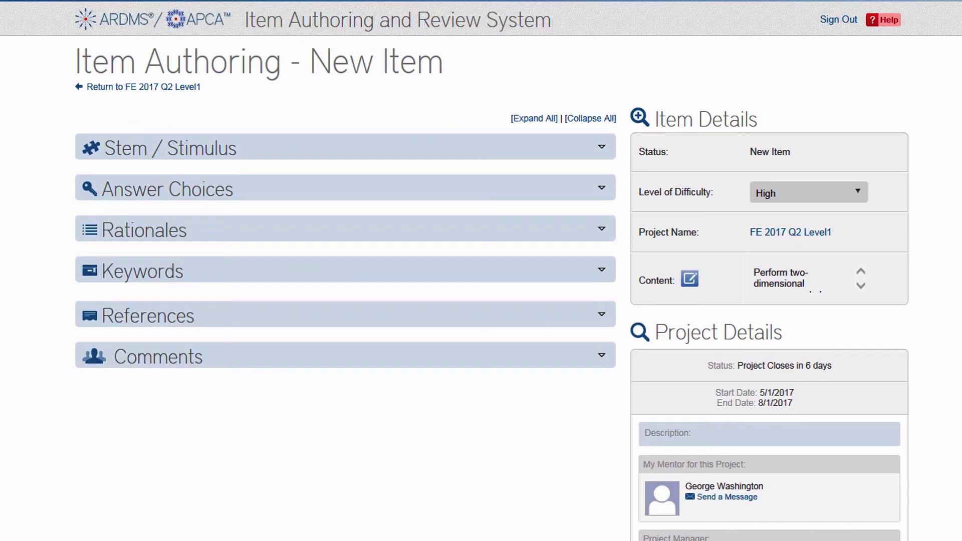
{"action": "left_click", "coordinate": [246, 156]}
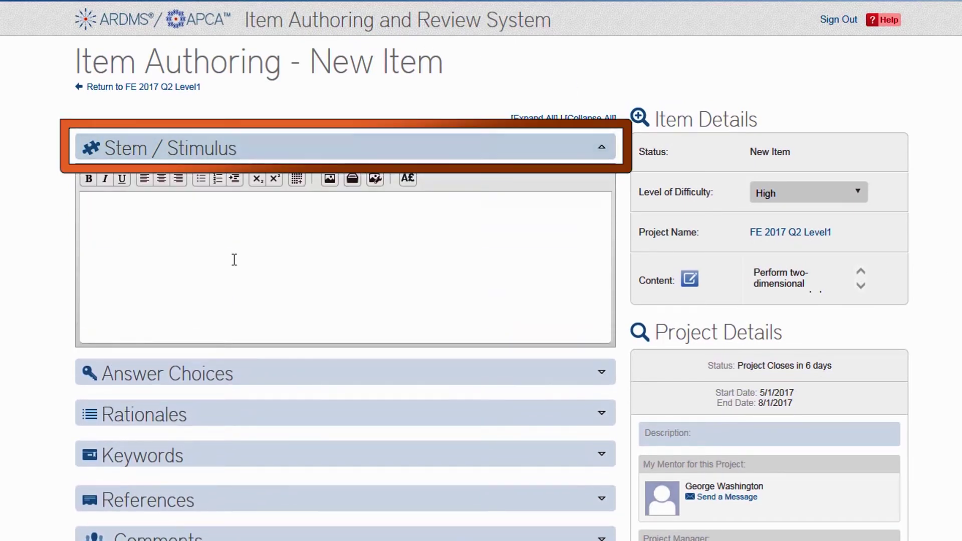
Write the stem 'Which control adjust the brightness of the entire image?'
{"action": "left_click", "coordinate": [231, 260]}
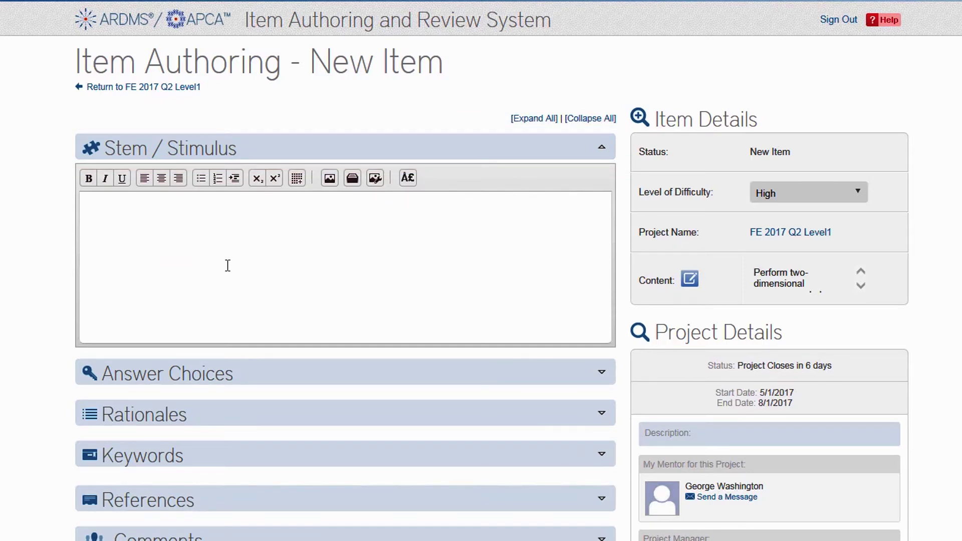
{"action": "type", "text": "Which control adjust t"}
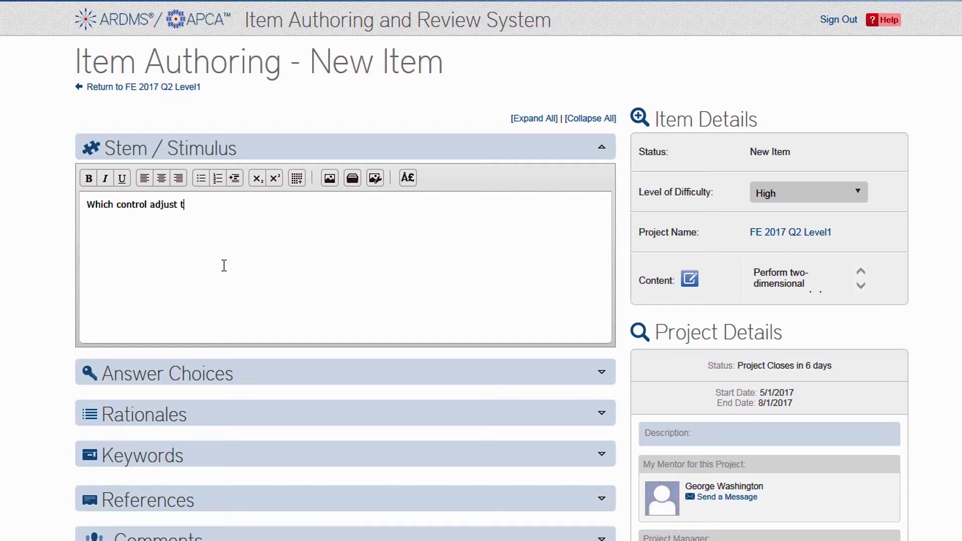
{"action": "type", "text": "he brightness of the entire image?"}
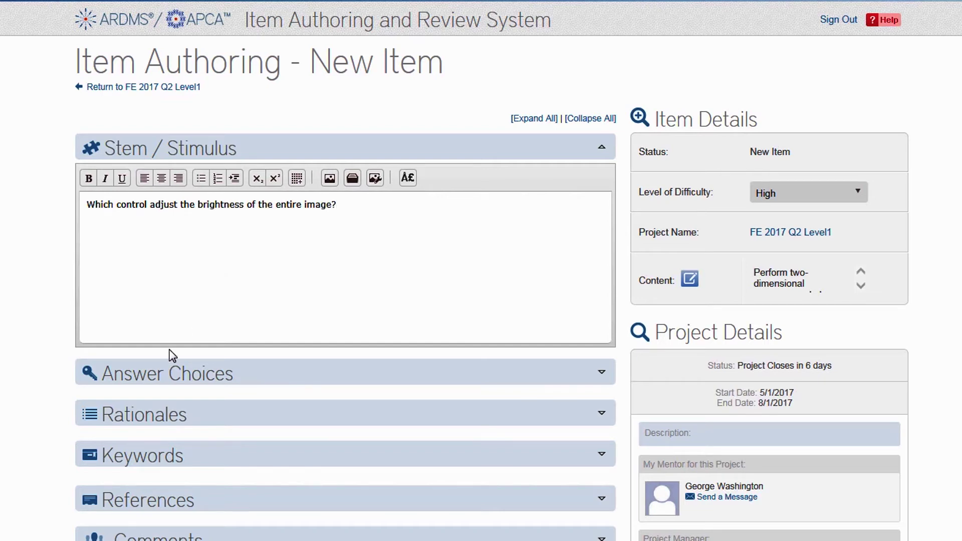
{"action": "scroll", "coordinate": [165, 360], "scroll_direction": "down", "scroll_amount": 2}
{"action": "scroll", "coordinate": [1, 401], "scroll_direction": "down", "scroll_amount": 2}
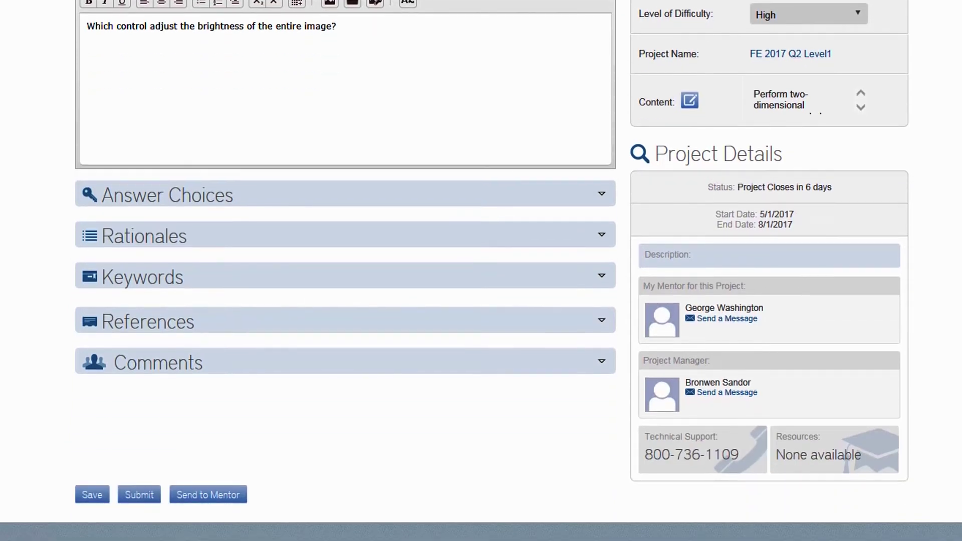
Save the item as #270546 and start a new line below the stem
{"action": "left_click", "coordinate": [89, 496]}
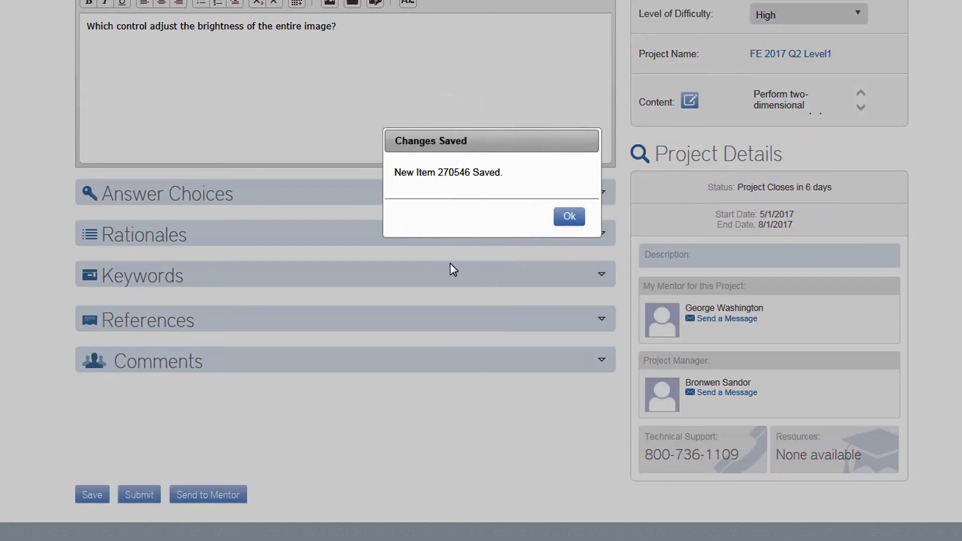
{"action": "left_click", "coordinate": [570, 217]}
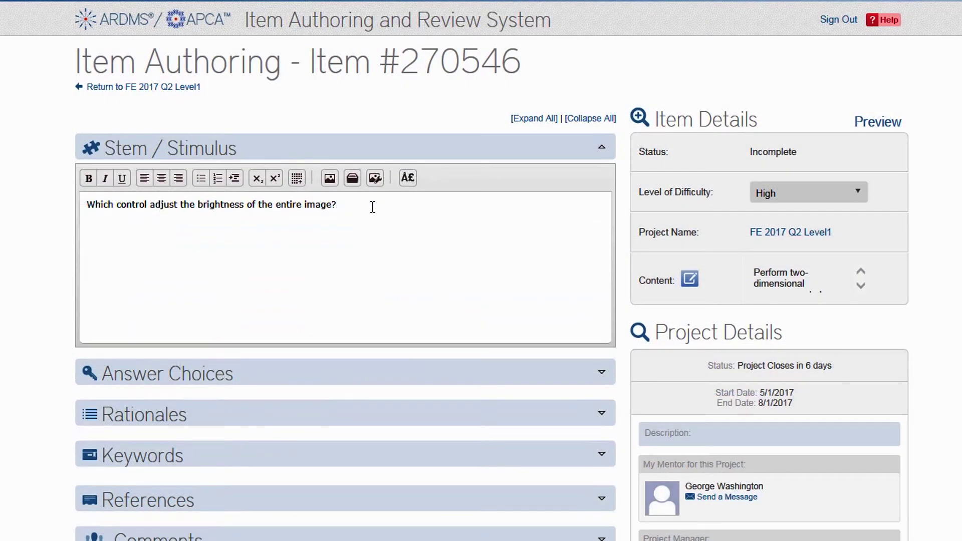
{"action": "key", "text": "Return"}
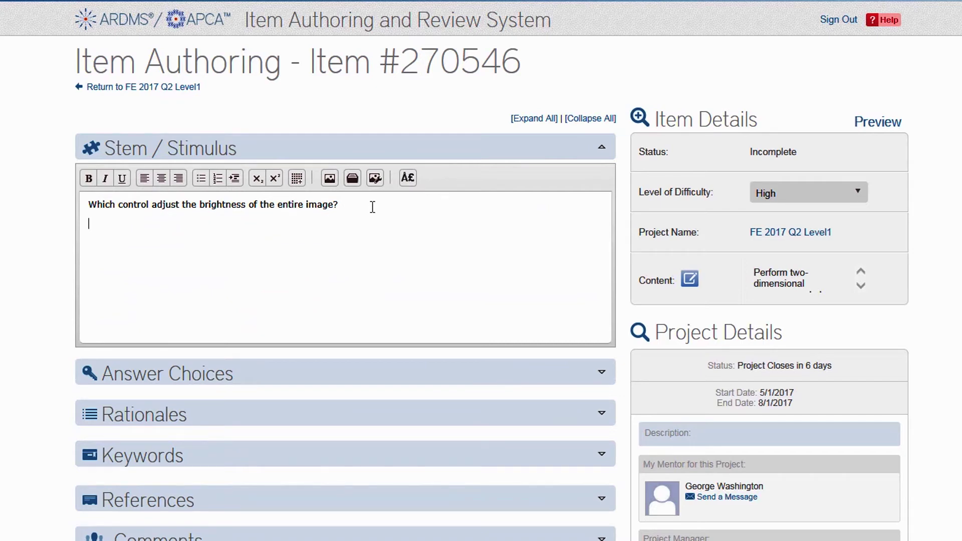
{"action": "left_click", "coordinate": [330, 179]}
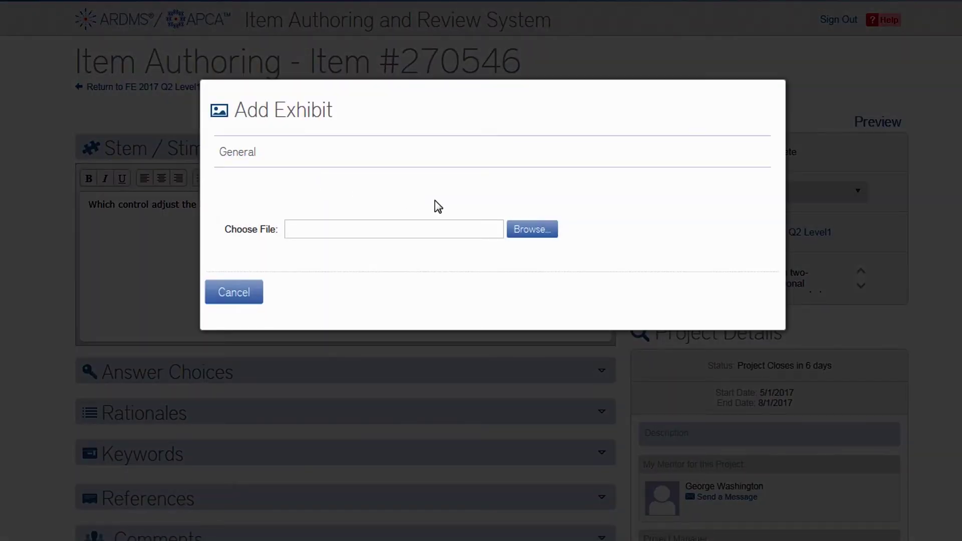
Upload sono-sample.jpg as a stem exhibit tagged with Aorta anatomy
{"action": "left_click", "coordinate": [545, 236]}
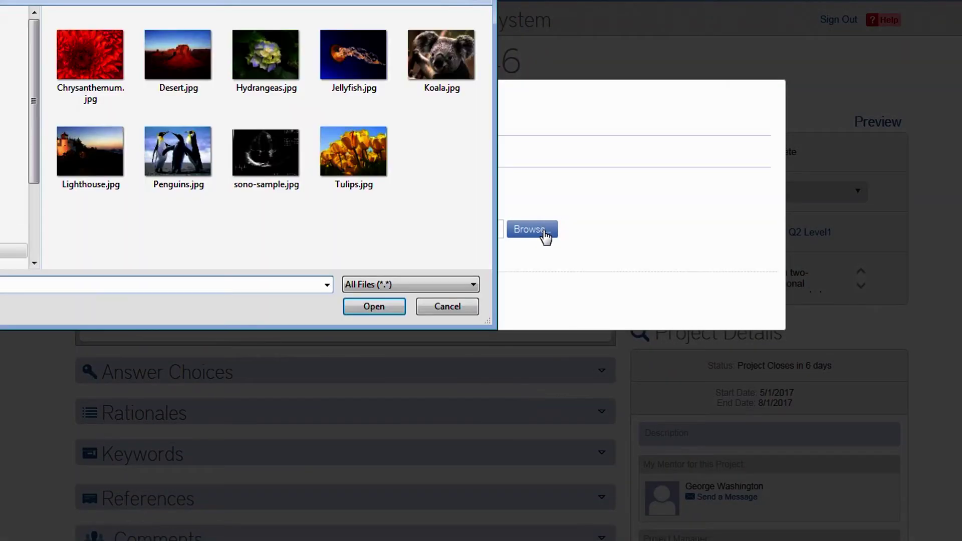
{"action": "left_click", "coordinate": [277, 162]}
{"action": "left_click", "coordinate": [359, 311]}
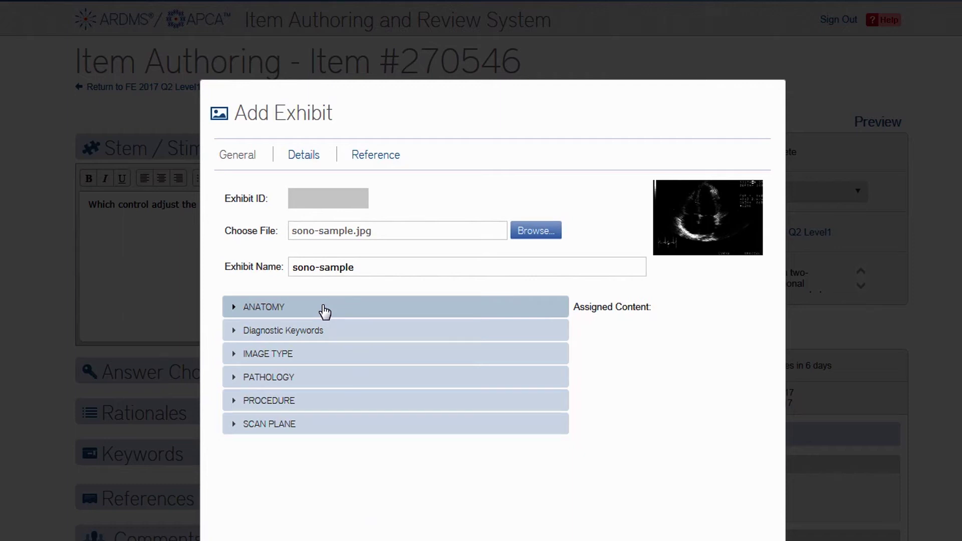
{"action": "left_click", "coordinate": [323, 307]}
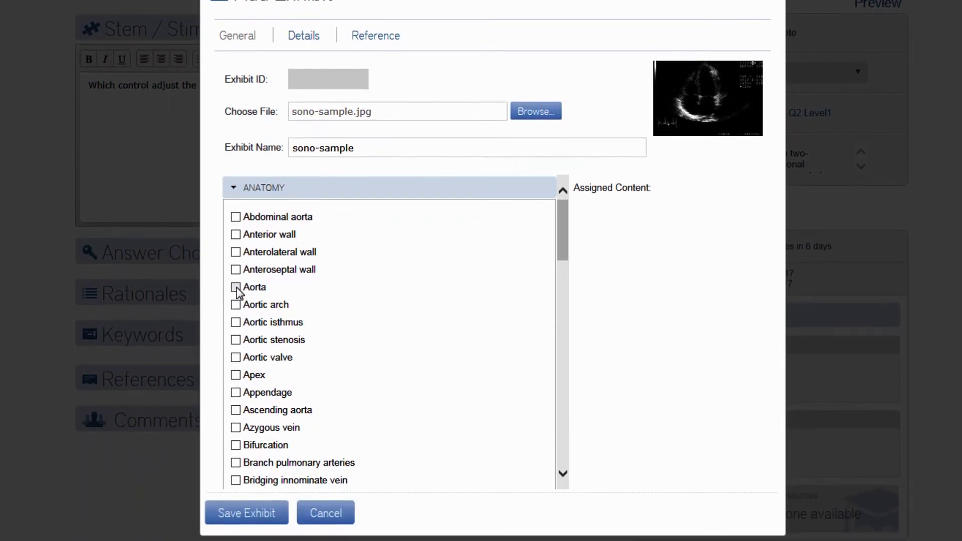
{"action": "left_click", "coordinate": [235, 287]}
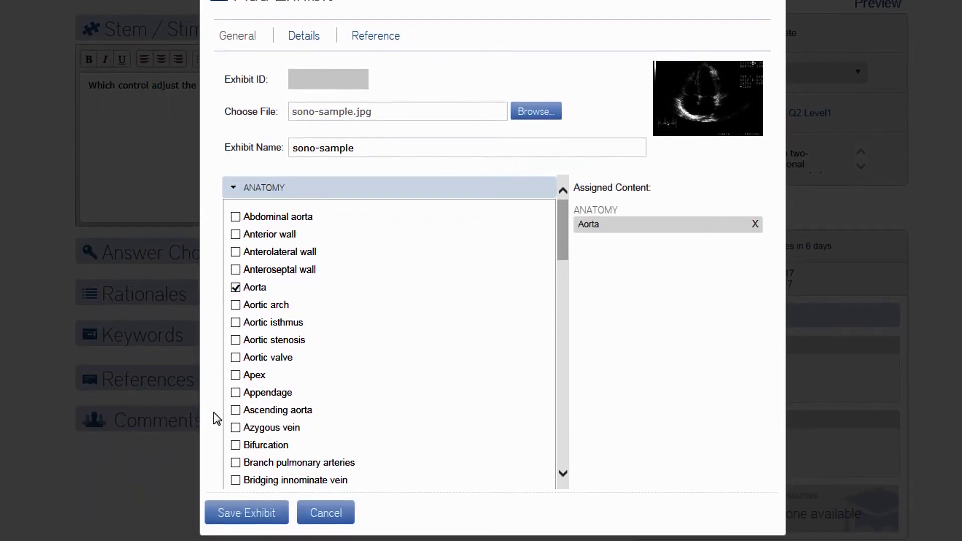
{"action": "left_click", "coordinate": [253, 512]}
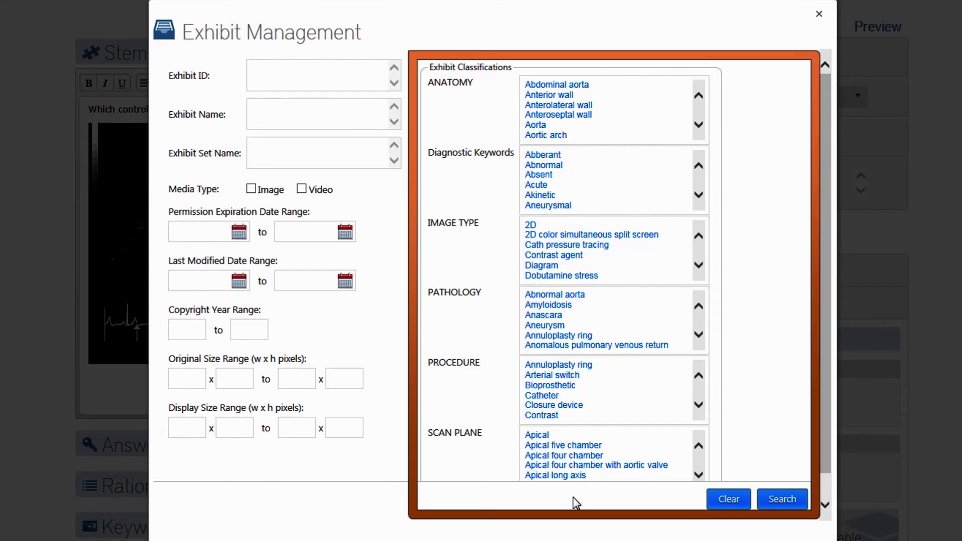
Search exhibits by Aorta anatomy, then clear the criteria and search all 740 exhibits
{"action": "left_click", "coordinate": [556, 126]}
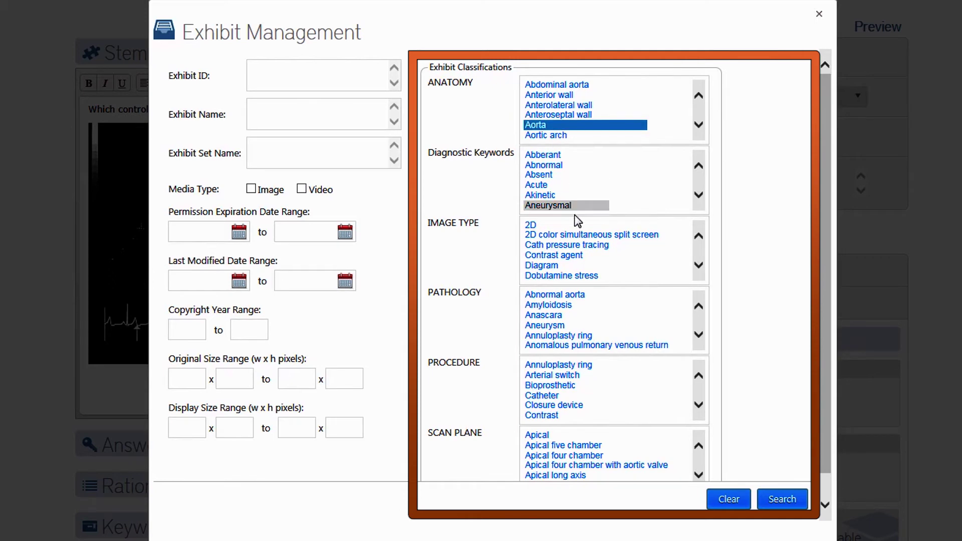
{"action": "scroll", "coordinate": [584, 245], "scroll_direction": "down", "scroll_amount": 2}
{"action": "scroll", "coordinate": [584, 246], "scroll_direction": "down", "scroll_amount": 1}
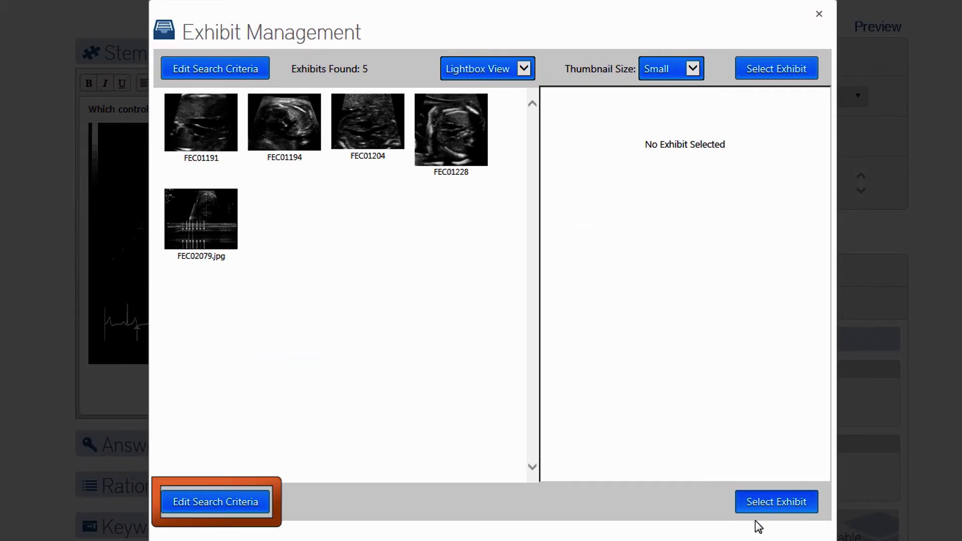
{"action": "left_click", "coordinate": [254, 509]}
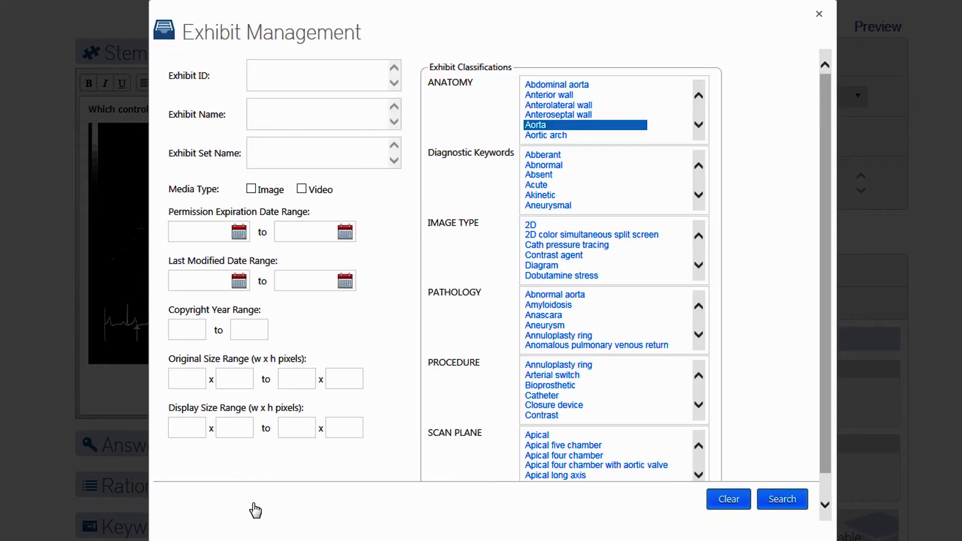
{"action": "left_click", "coordinate": [727, 509]}
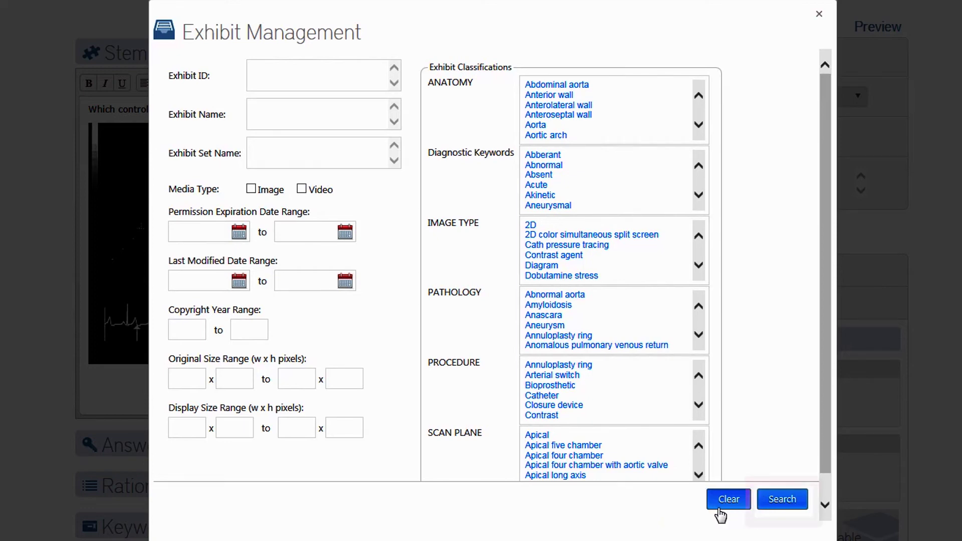
{"action": "left_click", "coordinate": [775, 509]}
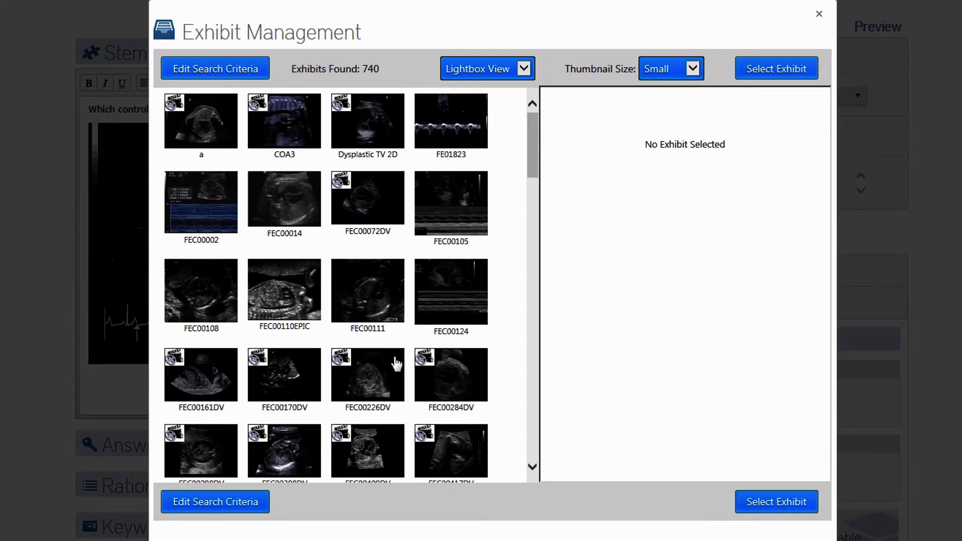
Preview the Dysplastic TV 2D video, then choose exhibit FEC00514
{"action": "left_click", "coordinate": [353, 127]}
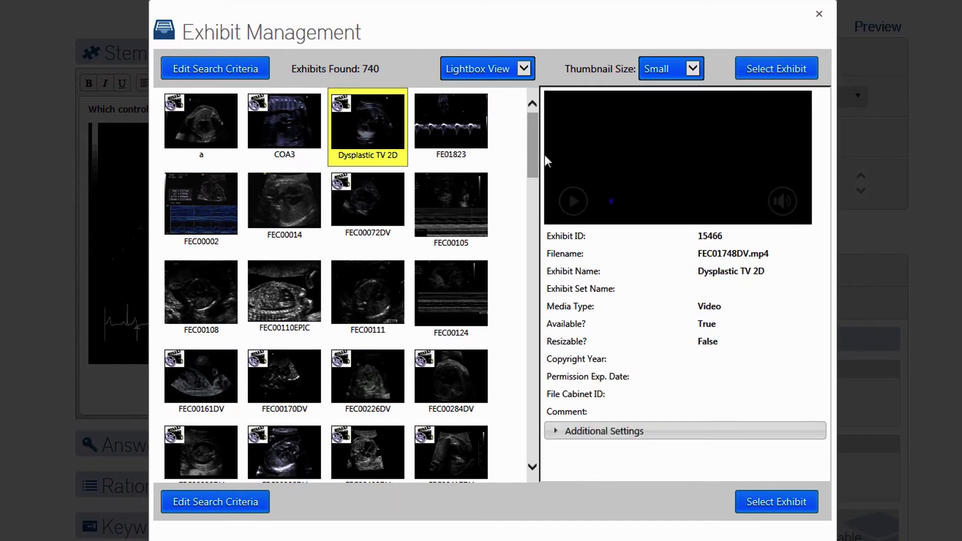
{"action": "left_click", "coordinate": [574, 269]}
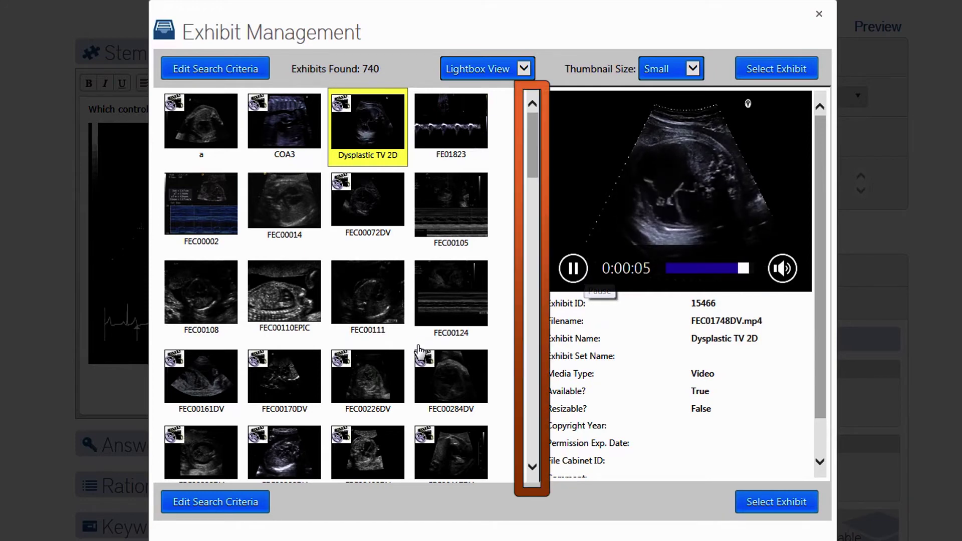
{"action": "scroll", "coordinate": [419, 396], "scroll_direction": "down", "scroll_amount": 3}
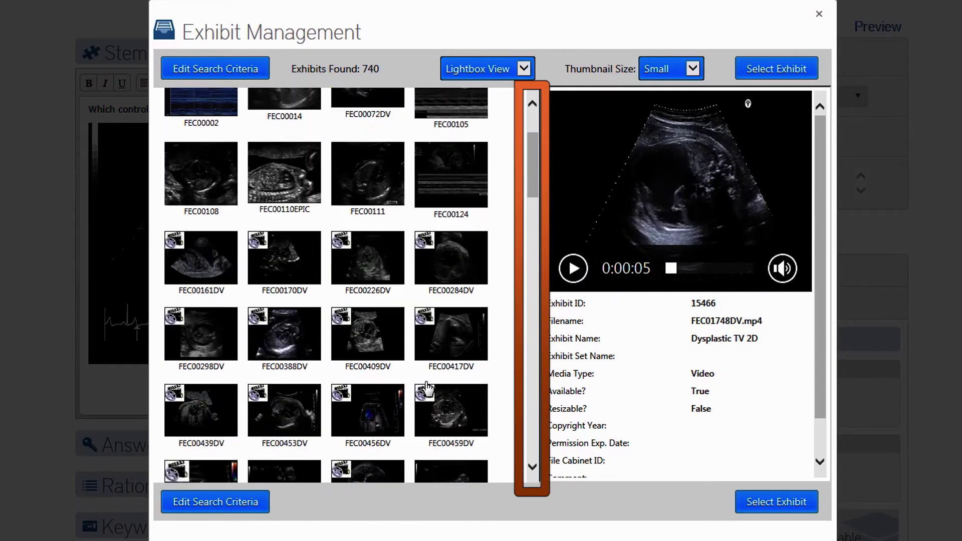
{"action": "left_click", "coordinate": [439, 421]}
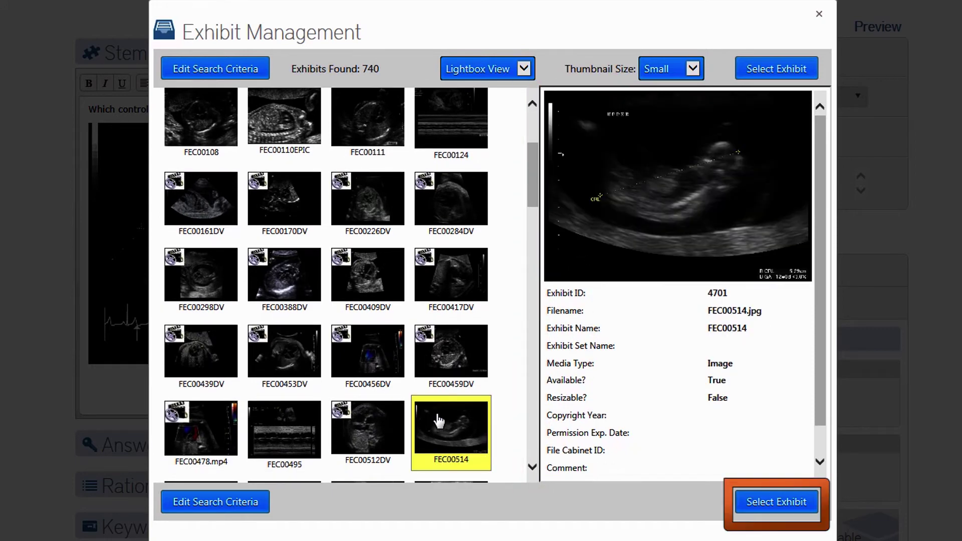
{"action": "left_click", "coordinate": [775, 502]}
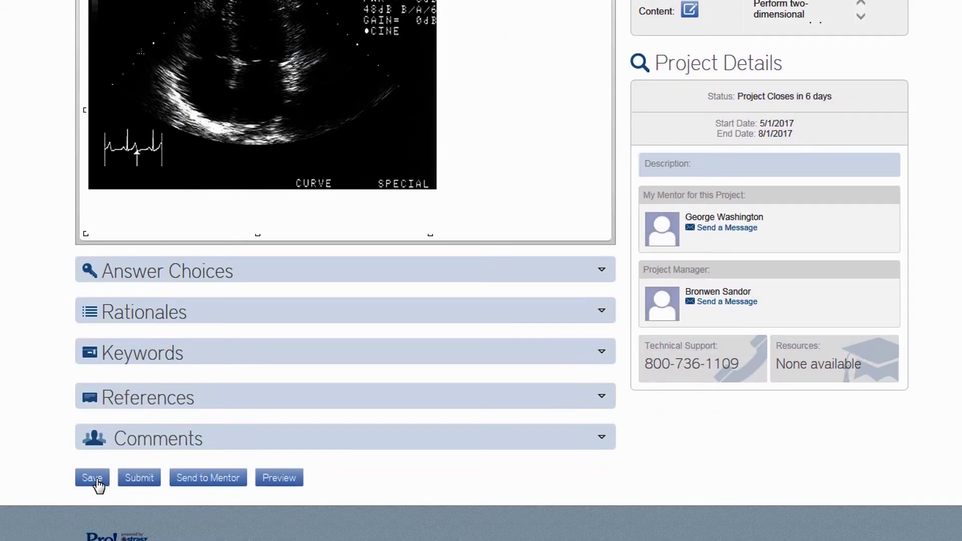
Save the item with its stem image and expand the Answer Choices section
{"action": "left_click", "coordinate": [96, 479]}
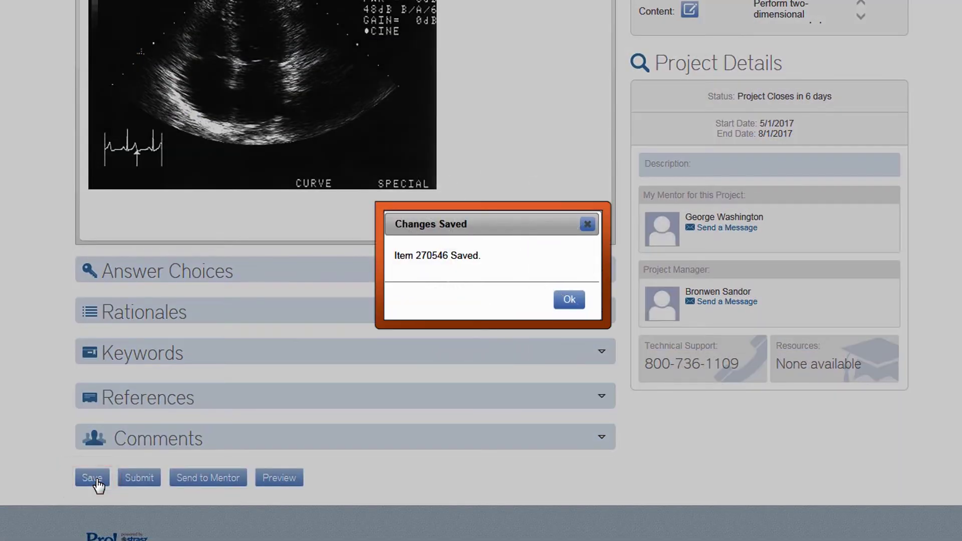
{"action": "left_click", "coordinate": [561, 301]}
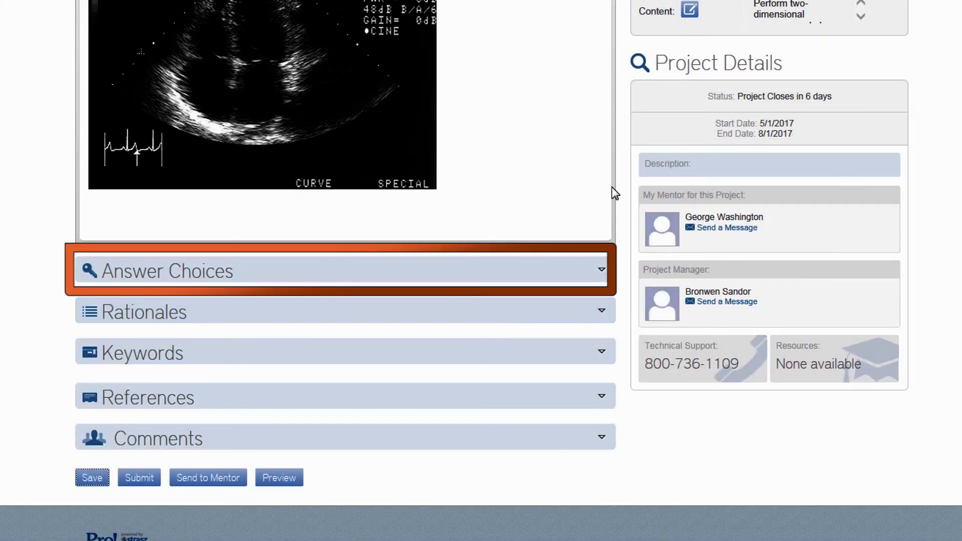
{"action": "left_click", "coordinate": [440, 275]}
{"action": "scroll", "coordinate": [401, 273], "scroll_direction": "down", "scroll_amount": 2}
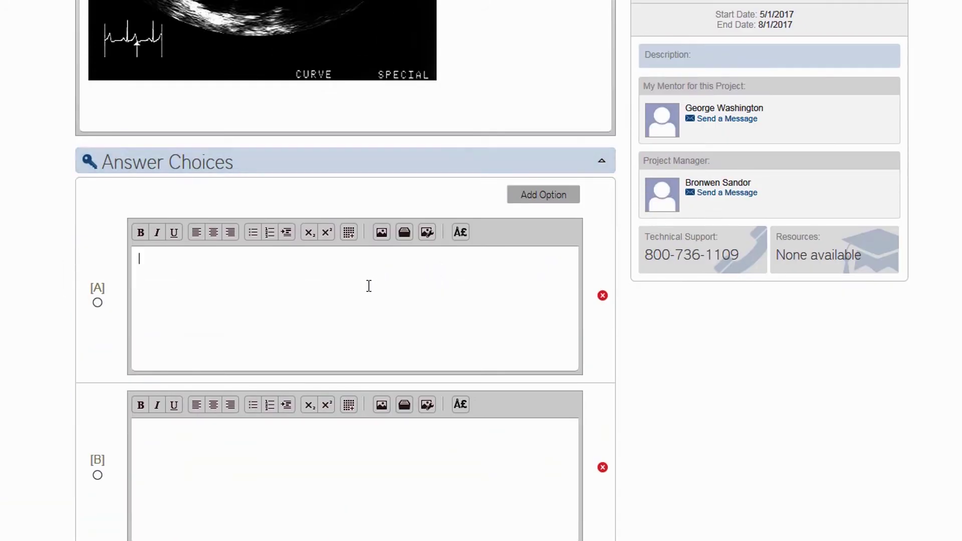
Enter choices Gain, Range, Frequency and Depth in A–D and mark A (Gain) correct
{"action": "left_click", "coordinate": [368, 287]}
{"action": "type", "text": "G"}
{"action": "type", "text": "ai"}
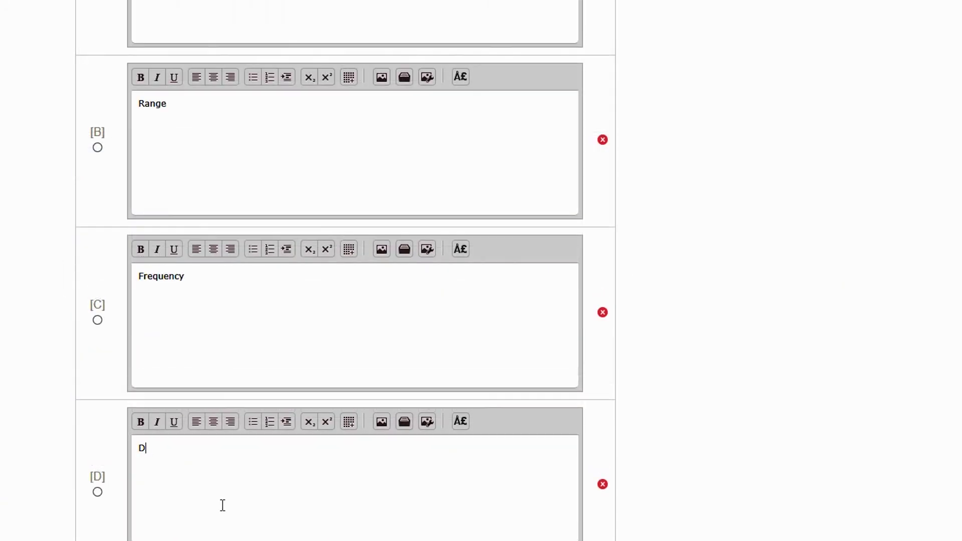
{"action": "type", "text": "epth"}
{"action": "scroll", "coordinate": [101, 458], "scroll_direction": "up", "scroll_amount": 2}
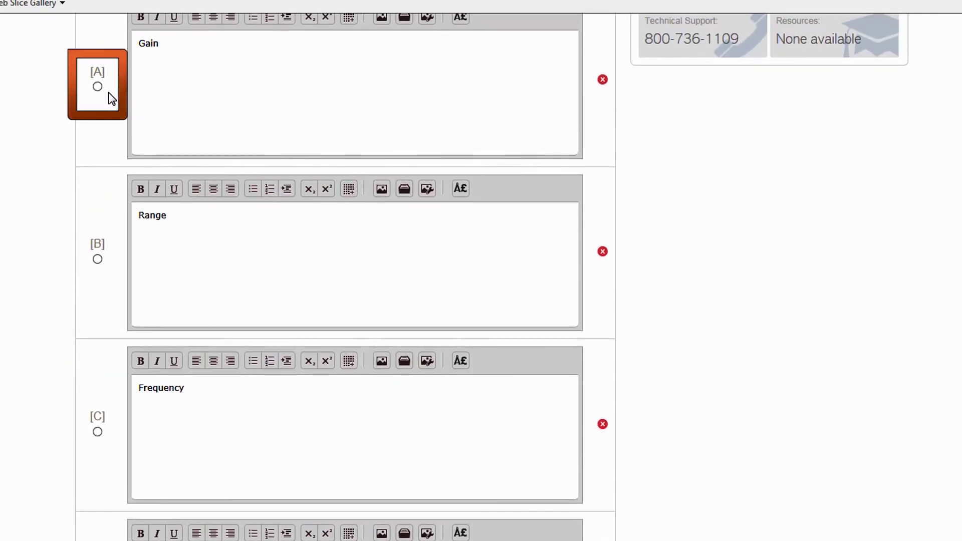
{"action": "left_click", "coordinate": [98, 87]}
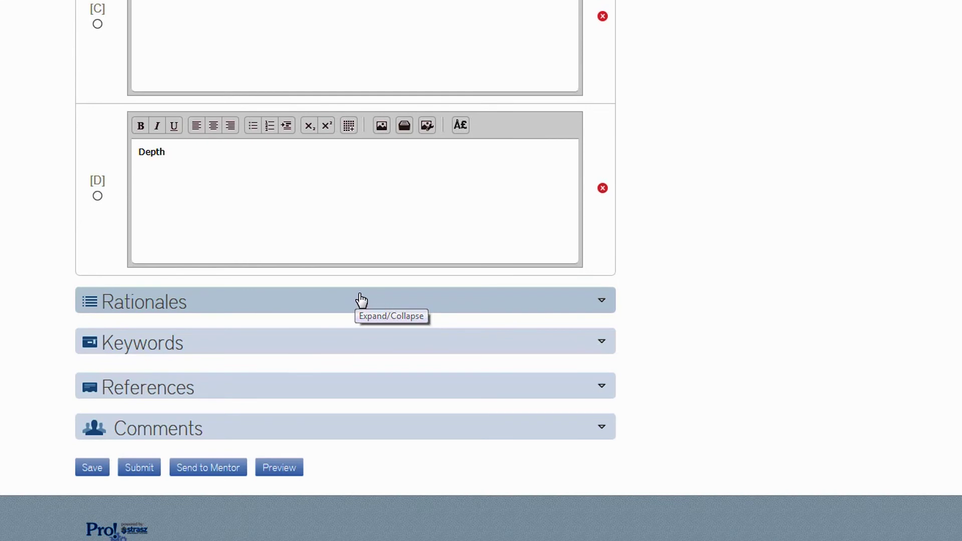
Expand Rationales and References and bring up the References dialog of 77 available references
{"action": "left_click", "coordinate": [361, 300]}
{"action": "scroll", "coordinate": [369, 161], "scroll_direction": "down", "scroll_amount": 4}
{"action": "scroll", "coordinate": [371, 171], "scroll_direction": "down", "scroll_amount": 6}
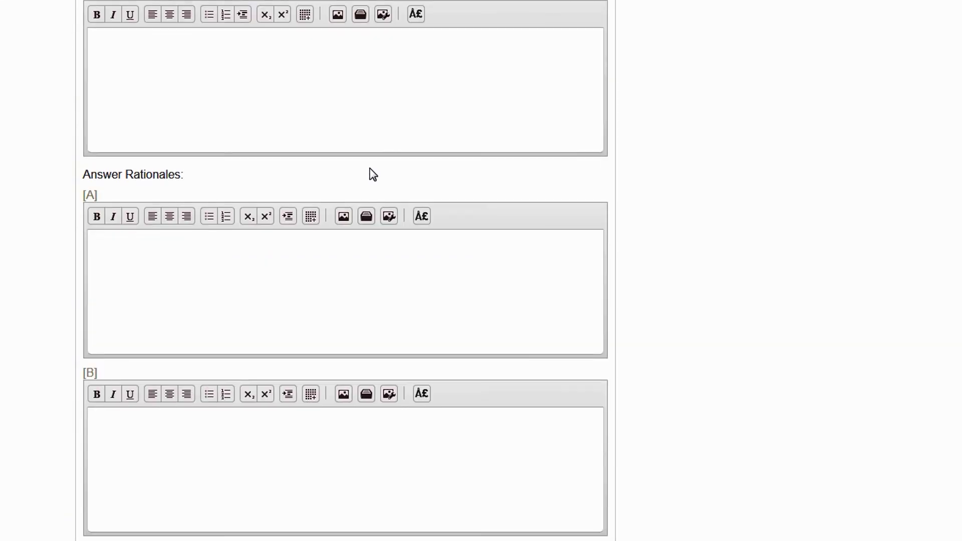
{"action": "scroll", "coordinate": [365, 217], "scroll_direction": "down", "scroll_amount": 2}
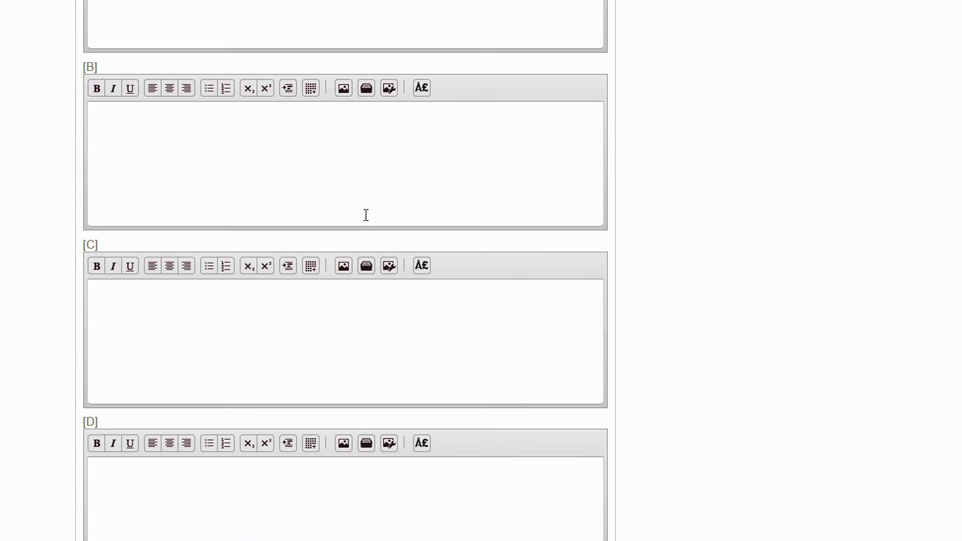
{"action": "scroll", "coordinate": [366, 215], "scroll_direction": "down", "scroll_amount": 6}
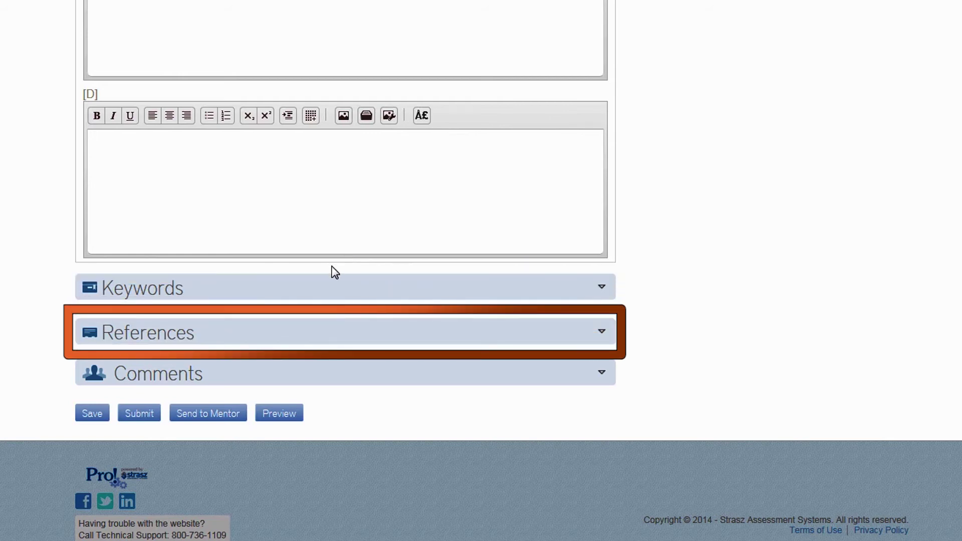
{"action": "left_click", "coordinate": [279, 335]}
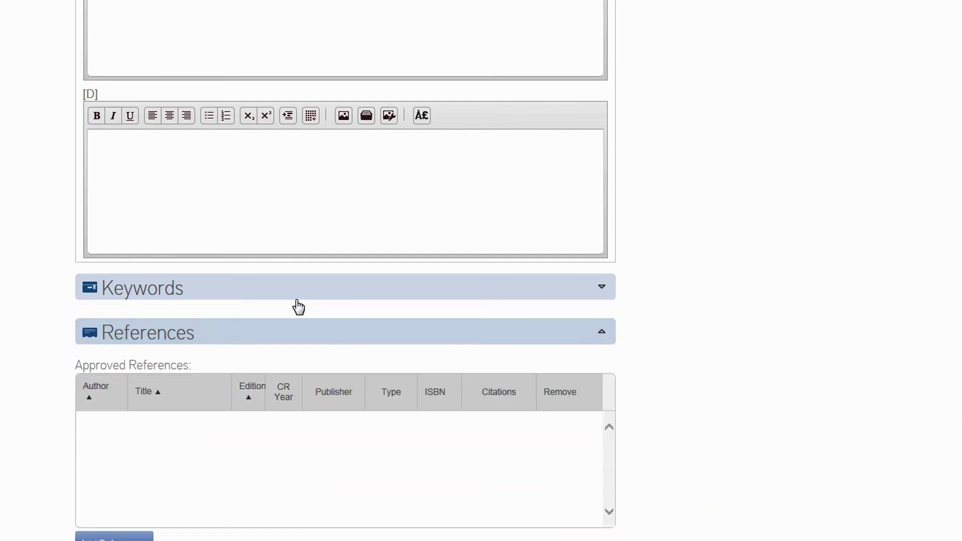
{"action": "scroll", "coordinate": [296, 308], "scroll_direction": "down", "scroll_amount": 5}
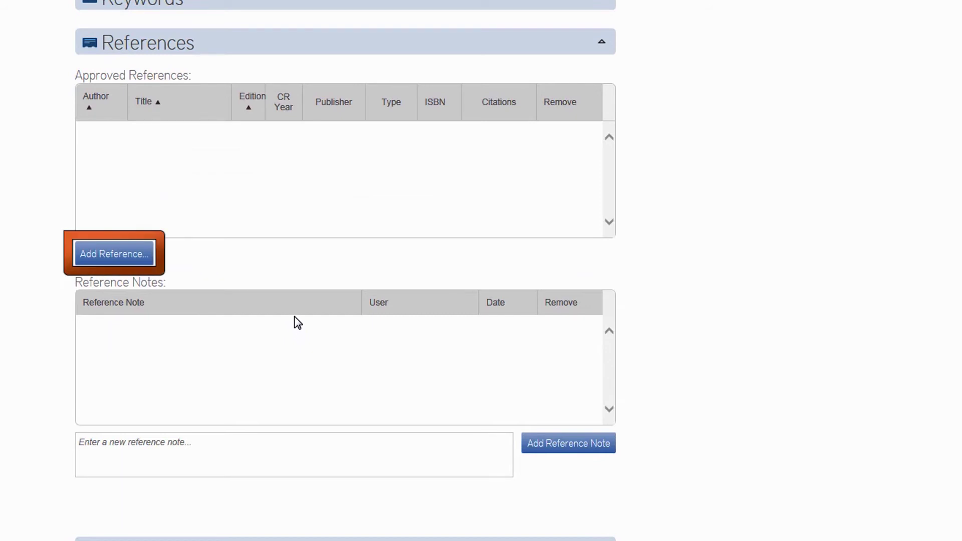
{"action": "left_click", "coordinate": [119, 257]}
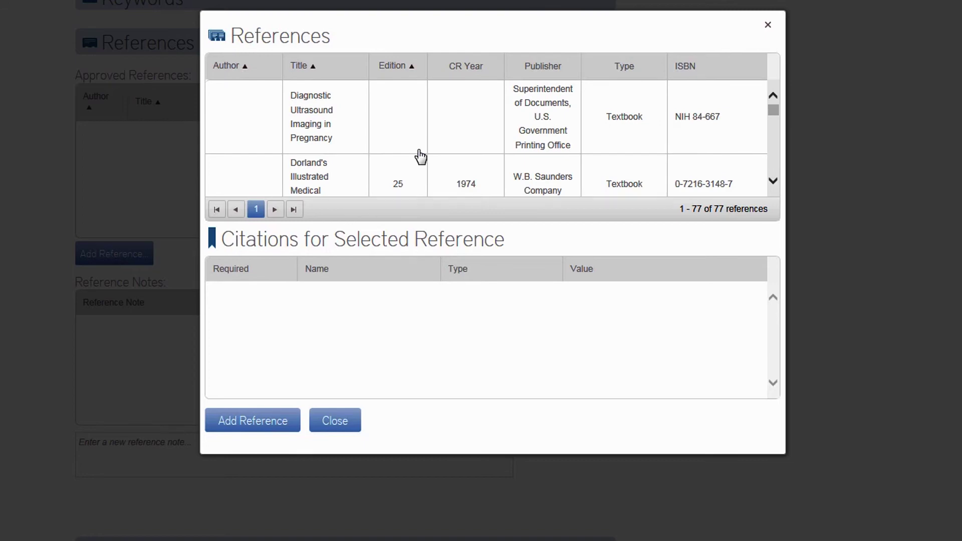
Attach 'A Practical Guide to Transcranial Doppler Examinations' as the reference, citing pages 77-78
{"action": "scroll", "coordinate": [421, 157], "scroll_direction": "down", "scroll_amount": 3}
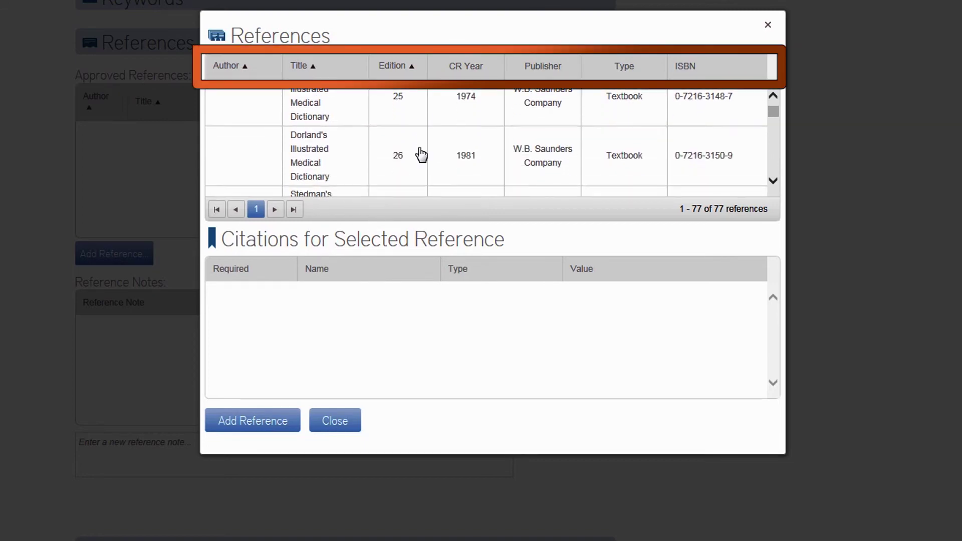
{"action": "left_click", "coordinate": [229, 65]}
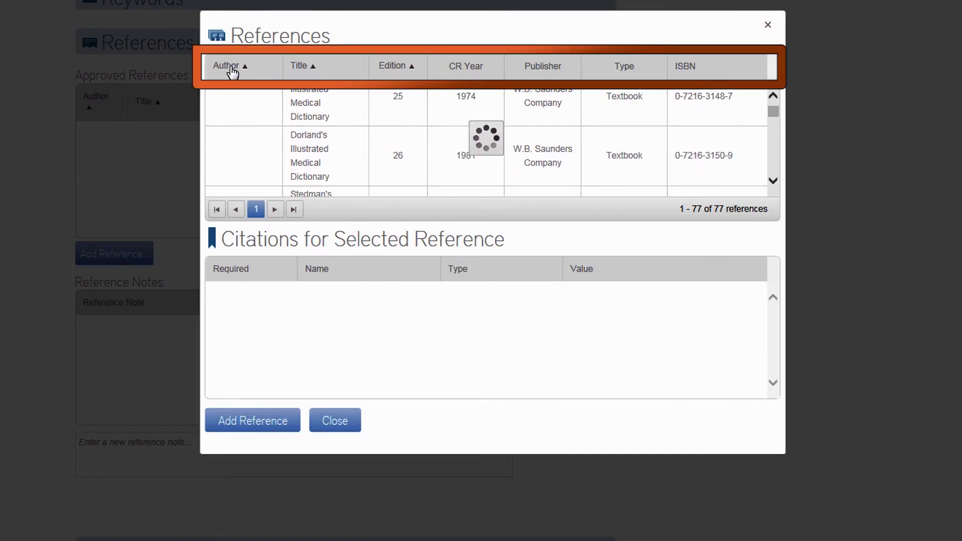
{"action": "left_click", "coordinate": [232, 68]}
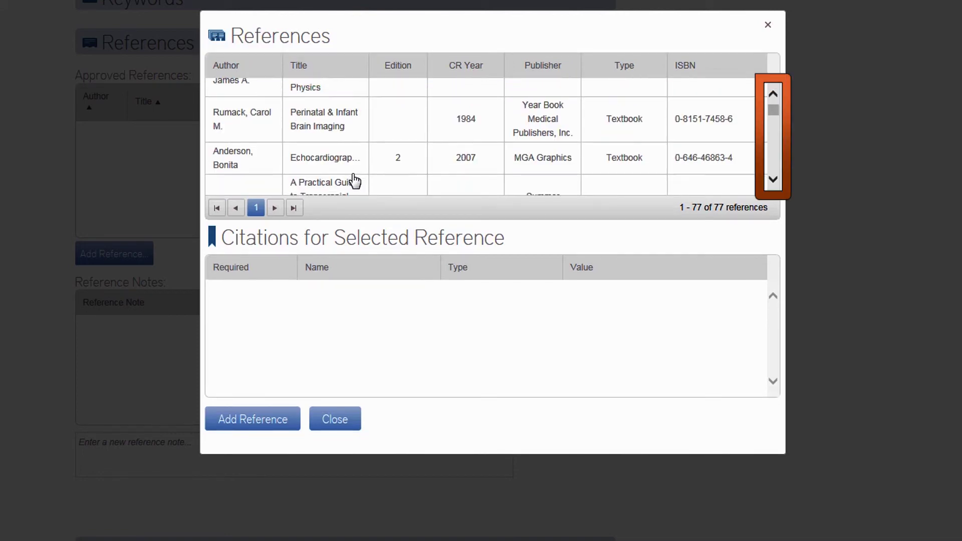
{"action": "scroll", "coordinate": [346, 158], "scroll_direction": "down", "scroll_amount": 3}
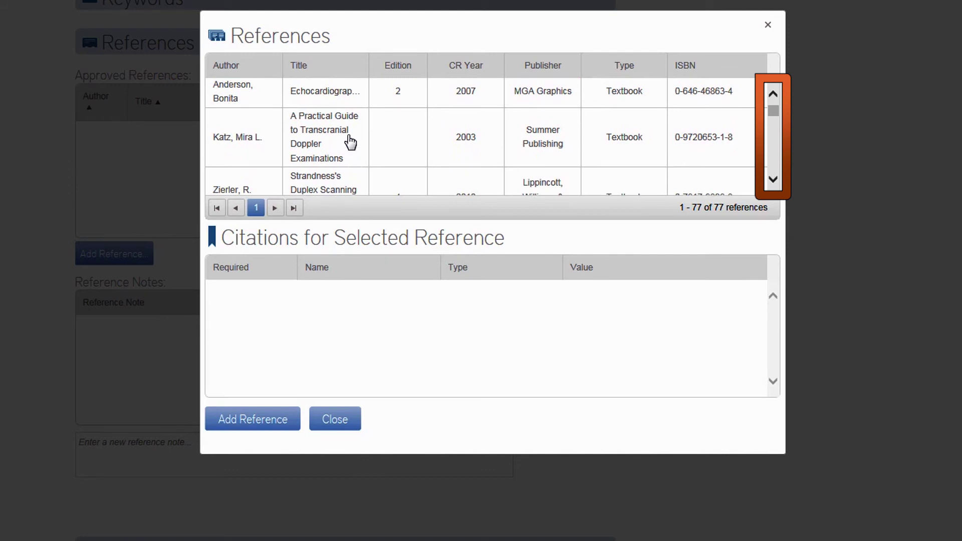
{"action": "left_click", "coordinate": [350, 142]}
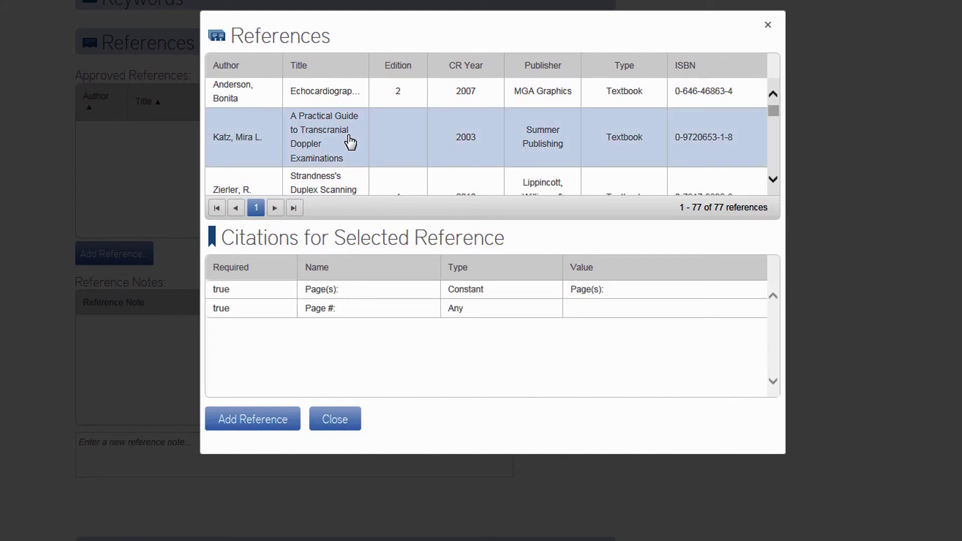
{"action": "left_click", "coordinate": [599, 314]}
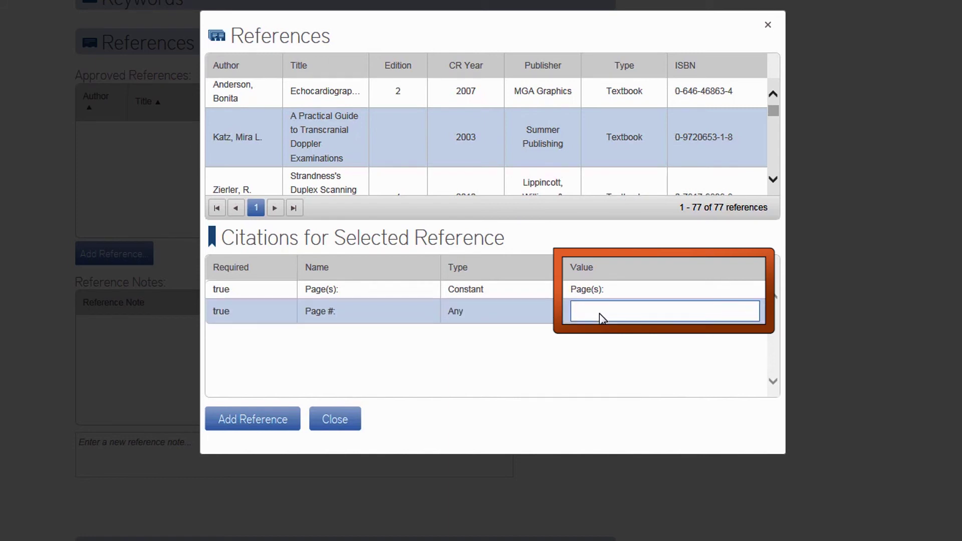
{"action": "type", "text": "77-78"}
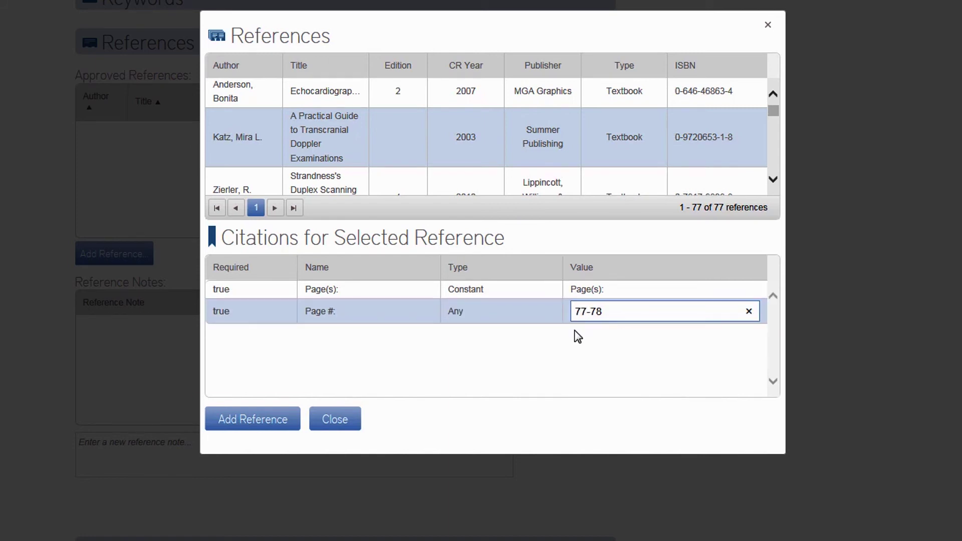
{"action": "left_click", "coordinate": [277, 427]}
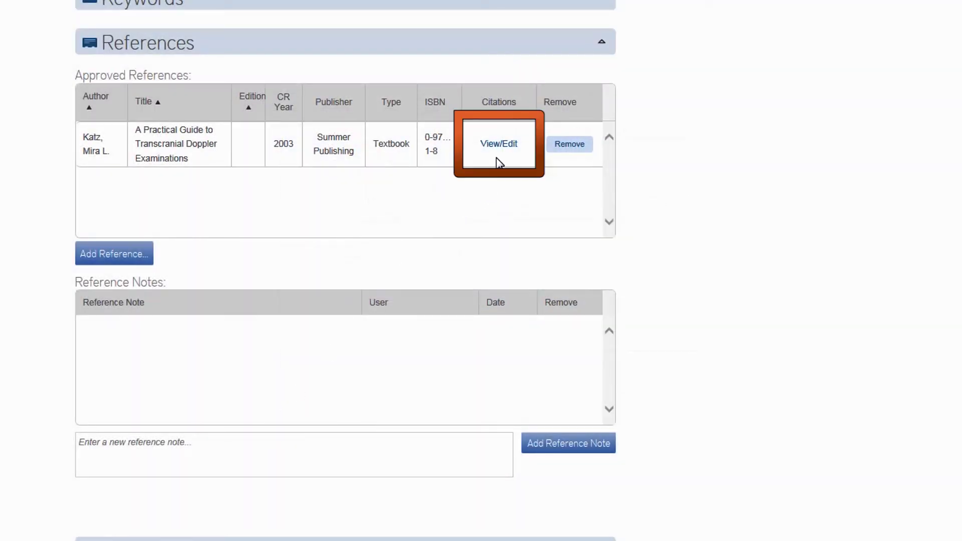
Review the reference's citation details and add a reference note reading 'Title, Author'
{"action": "left_click", "coordinate": [496, 158]}
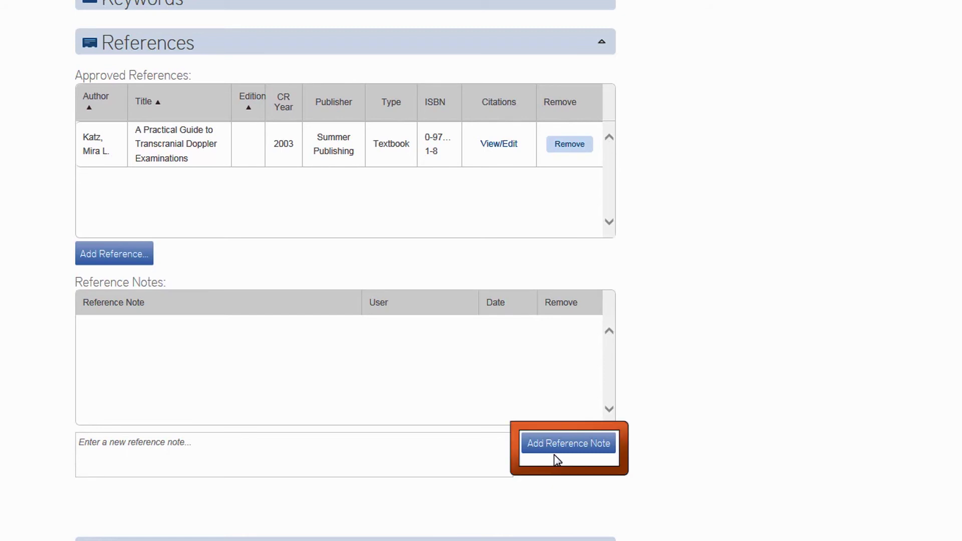
{"action": "left_click", "coordinate": [99, 447]}
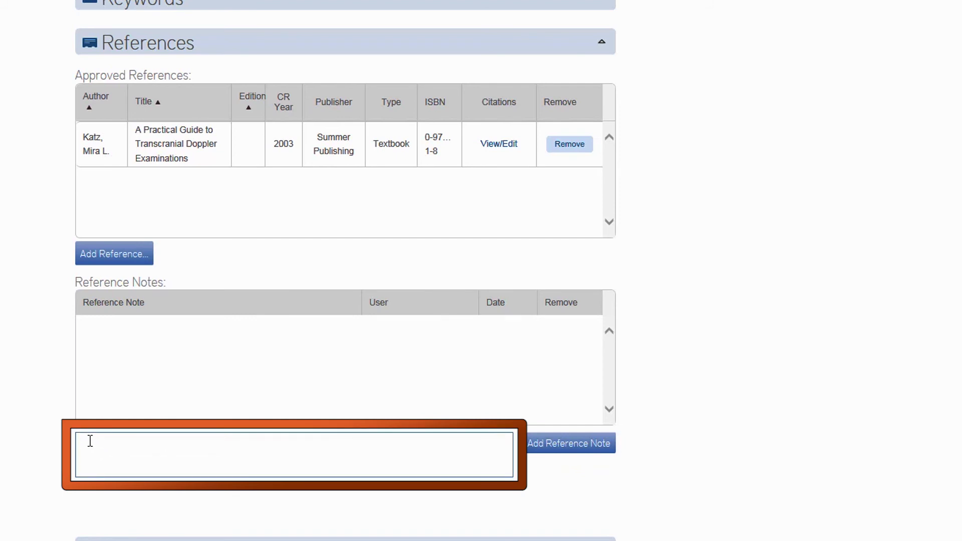
{"action": "type", "text": "Title, Author"}
{"action": "left_click", "coordinate": [553, 450]}
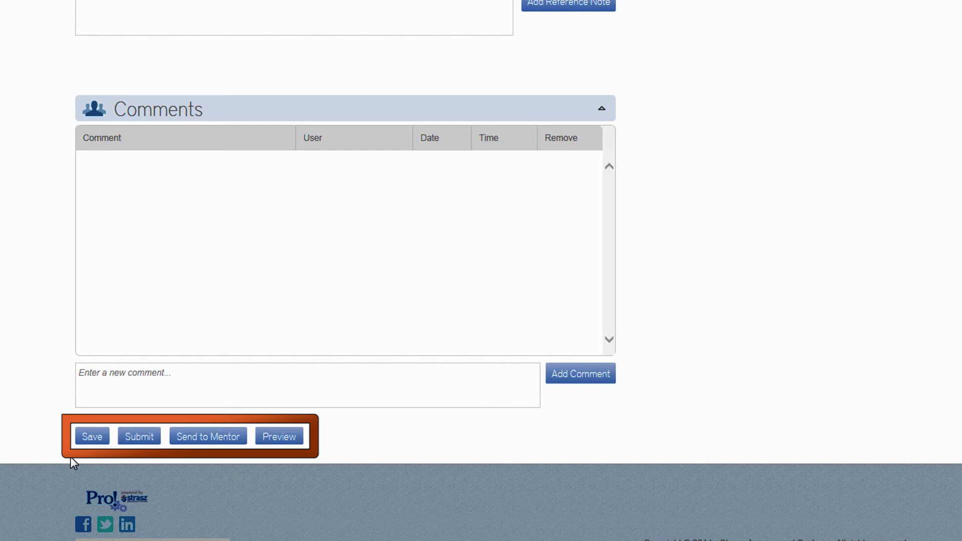
Save Item 270546 and acknowledge the Changes Saved confirmation
{"action": "left_click", "coordinate": [101, 442]}
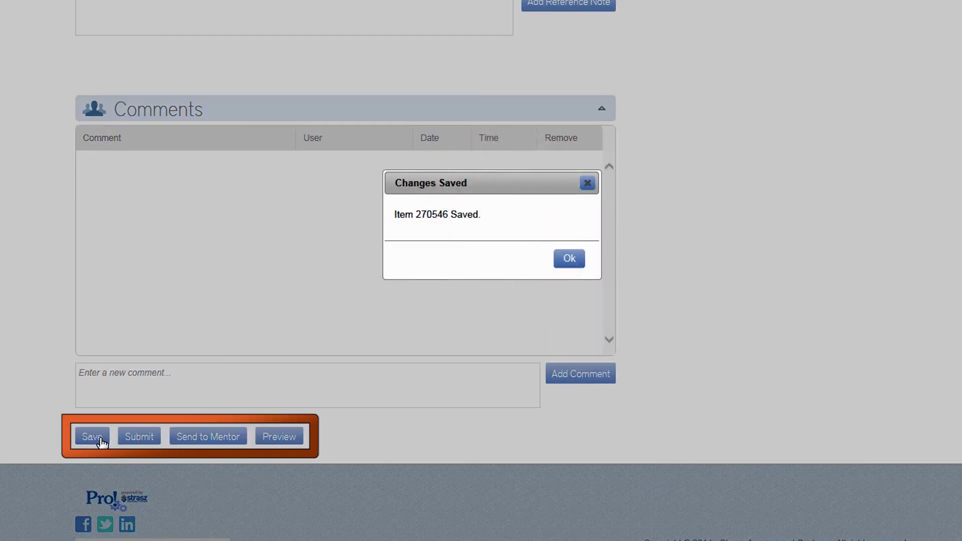
{"action": "left_click", "coordinate": [571, 261]}
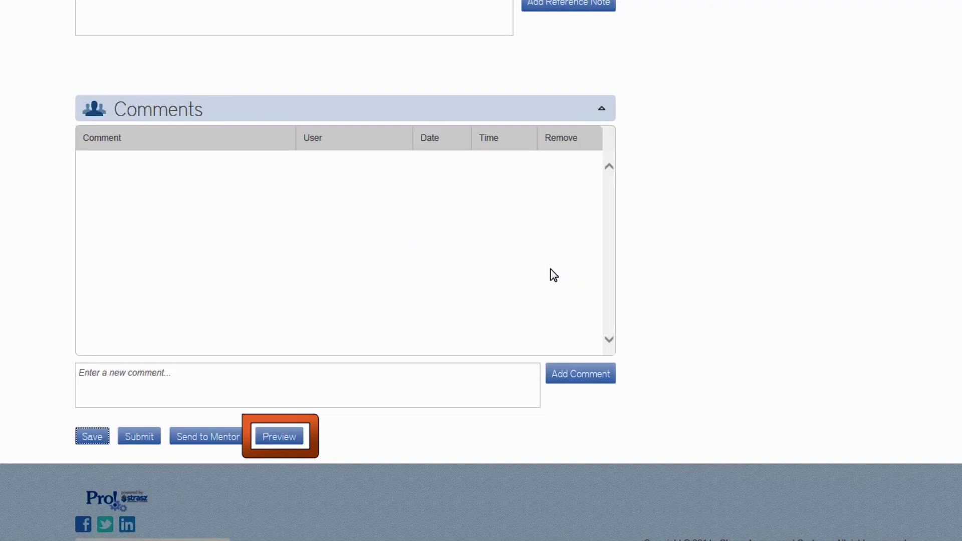
{"action": "left_click", "coordinate": [283, 439]}
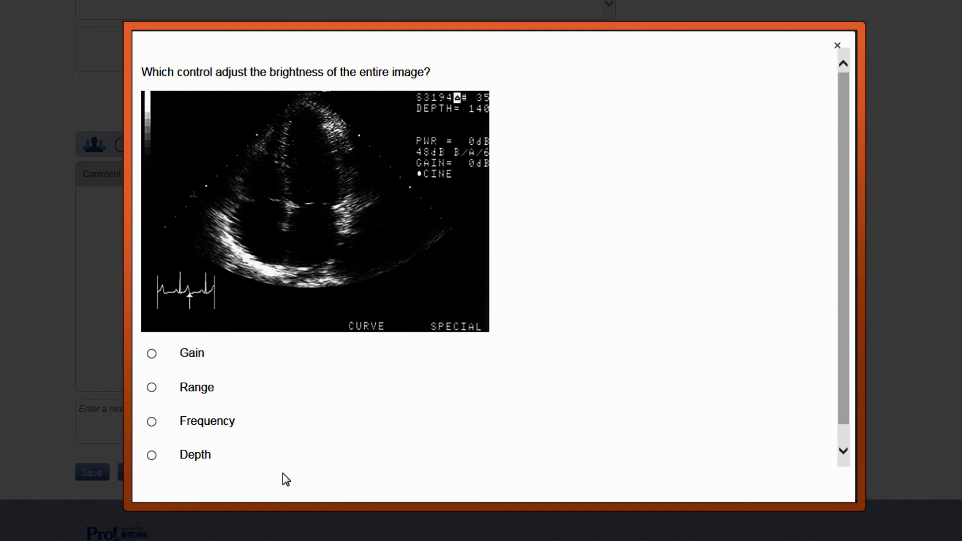
{"action": "left_click", "coordinate": [836, 47]}
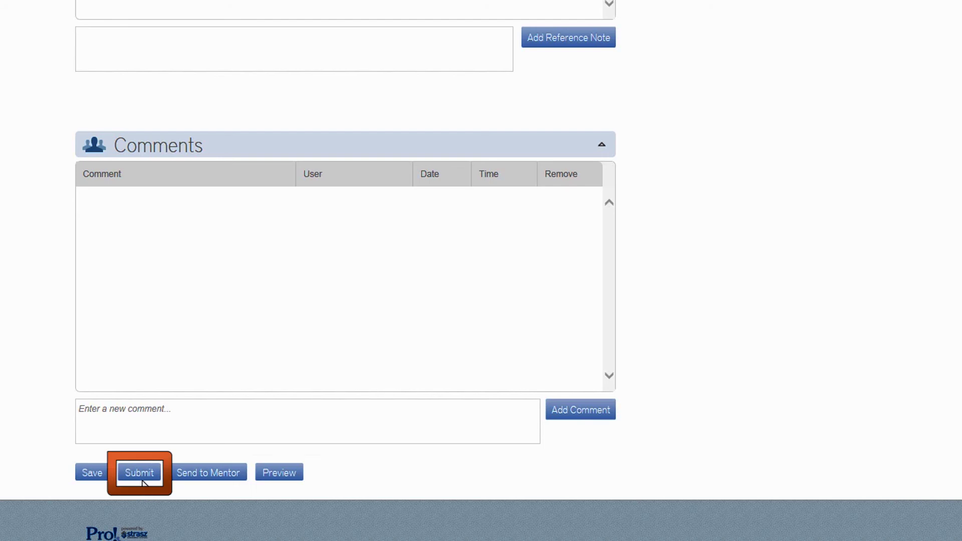
Submit the completed Item 270546 for review
{"action": "left_click", "coordinate": [144, 482]}
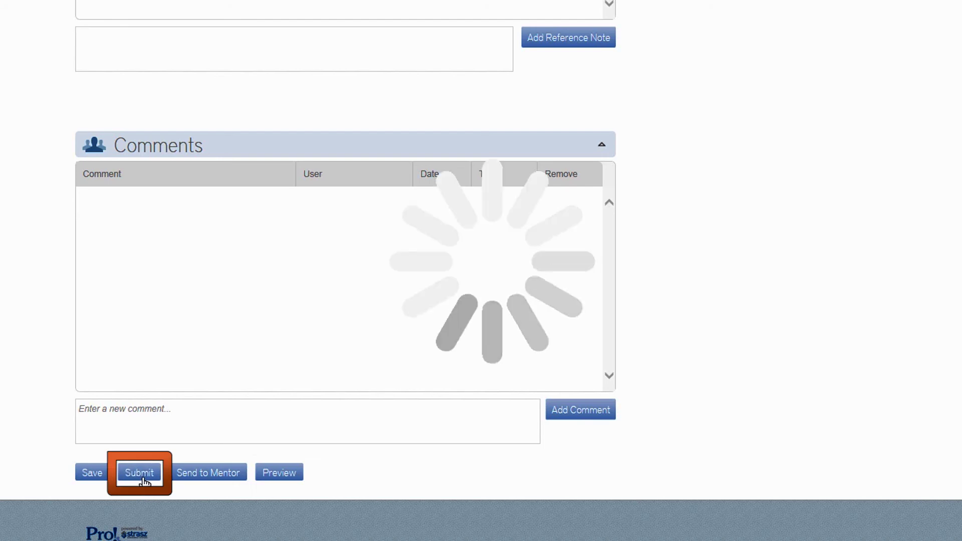